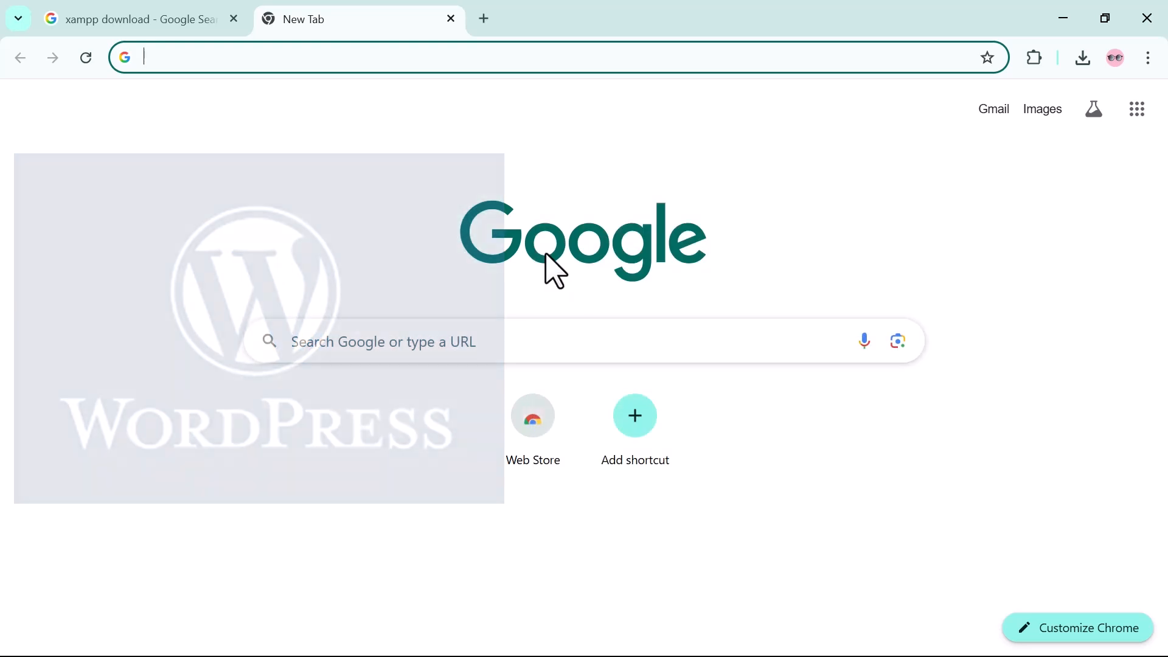
Search the web for "download xampp" and look through the results for the XAMPP download page.
type("load xampp")
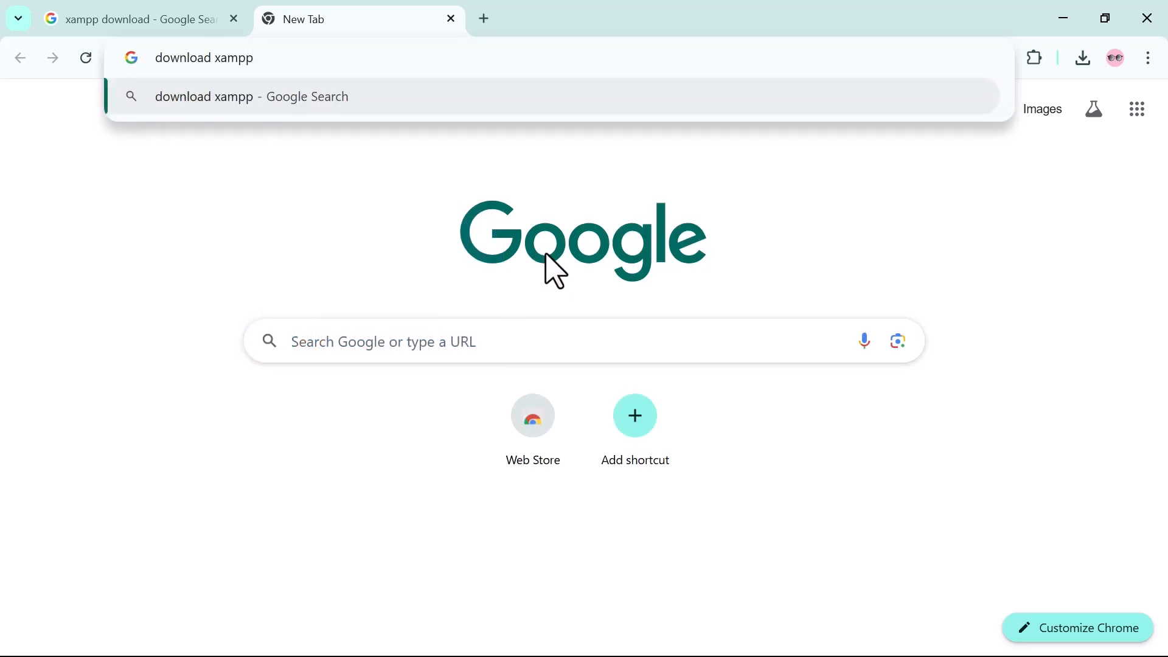
key("Return")
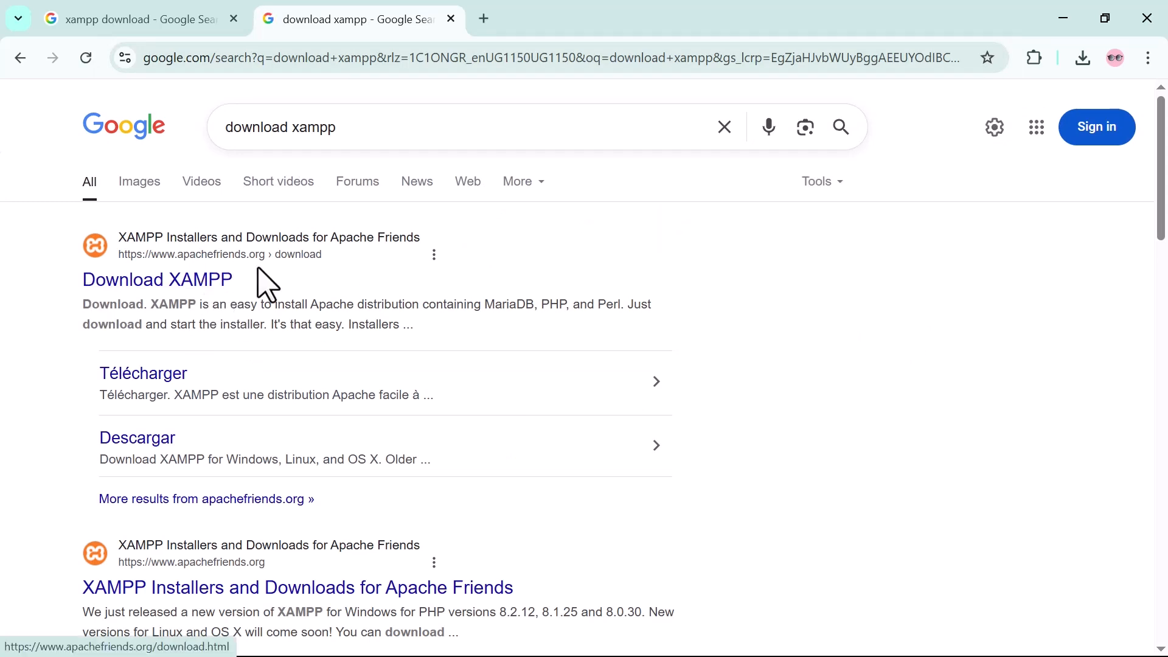
middle_click(557, 402)
scroll(733, 462, "down", 6)
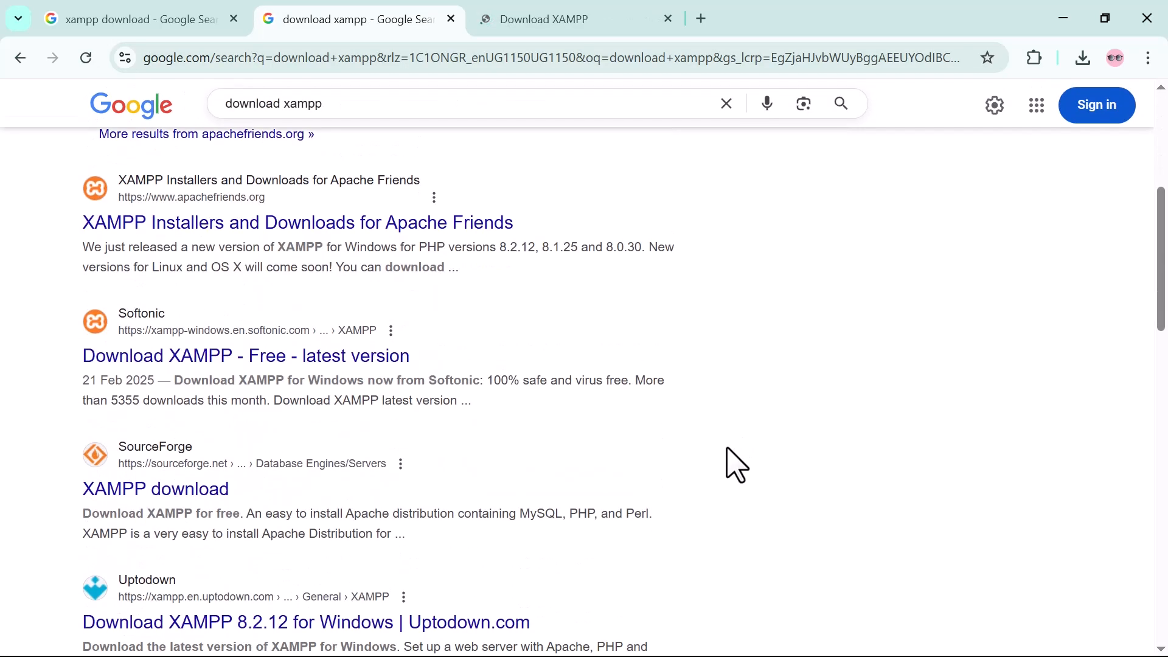
scroll(457, 456, "down", 1)
scroll(421, 441, "down", 1)
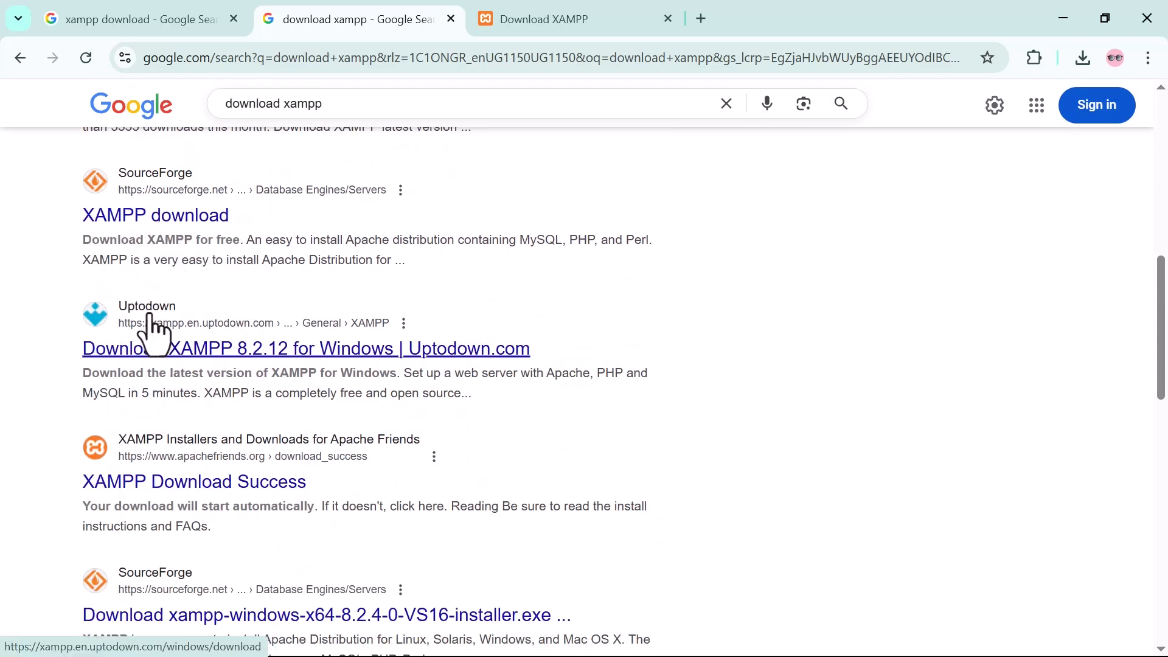
Open the Apache Friends Download XAMPP page and download the 64-bit Windows installer for version 8.2.12.
scroll(161, 243, "up", 10)
left_click(169, 302)
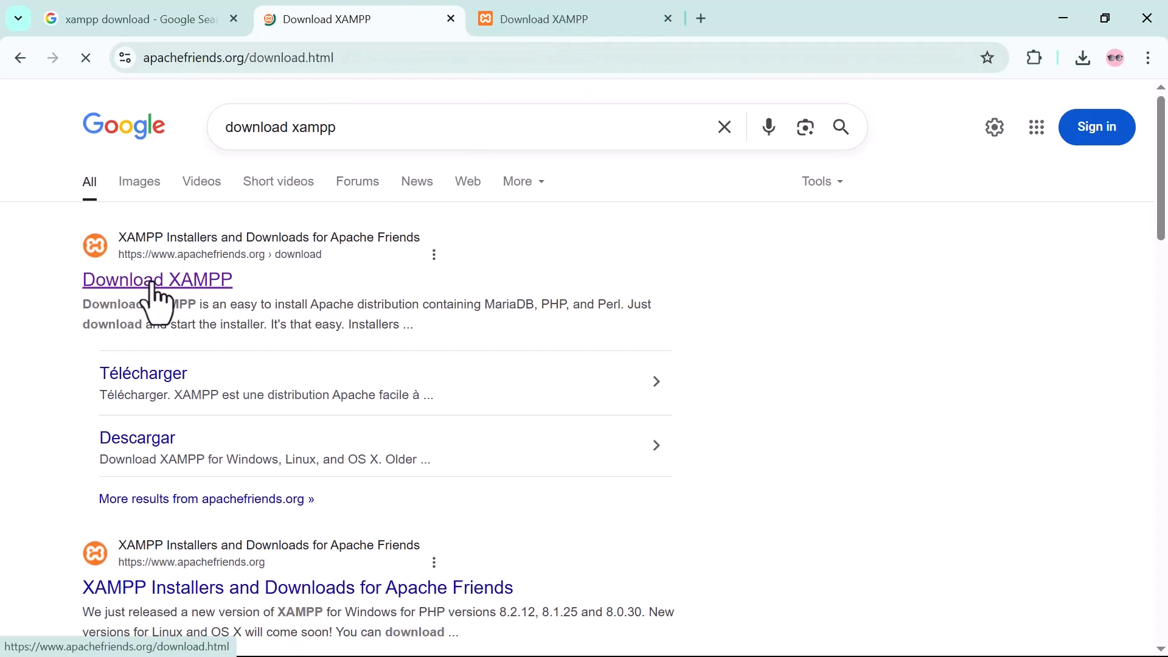
scroll(92, 498, "down", 1)
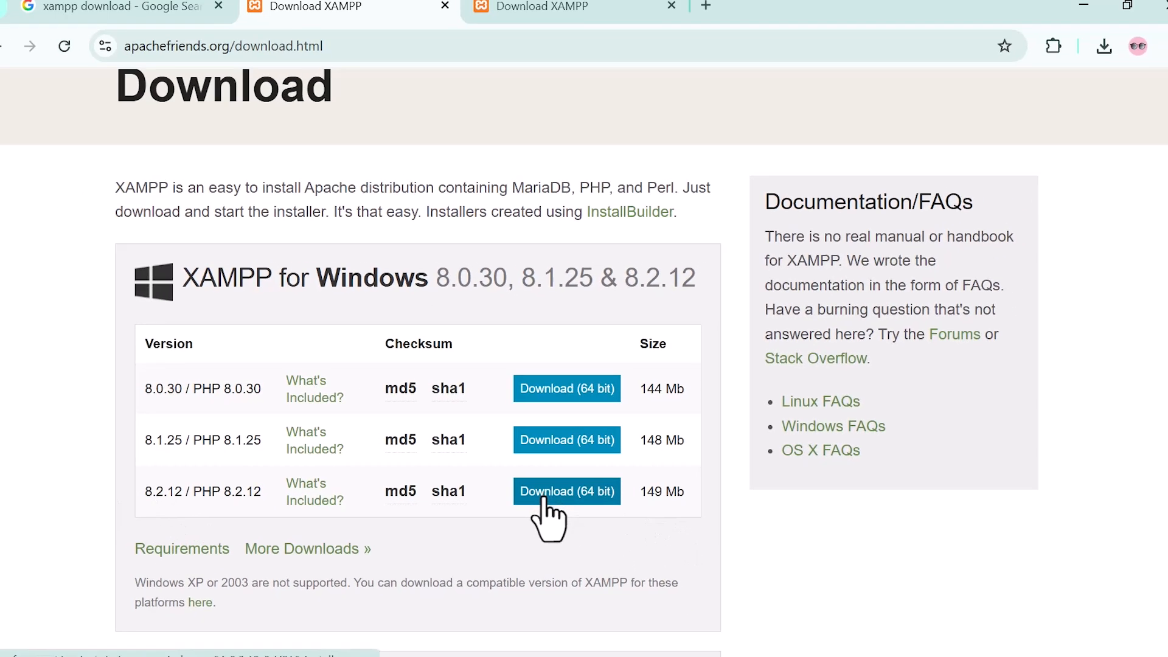
left_click(543, 498)
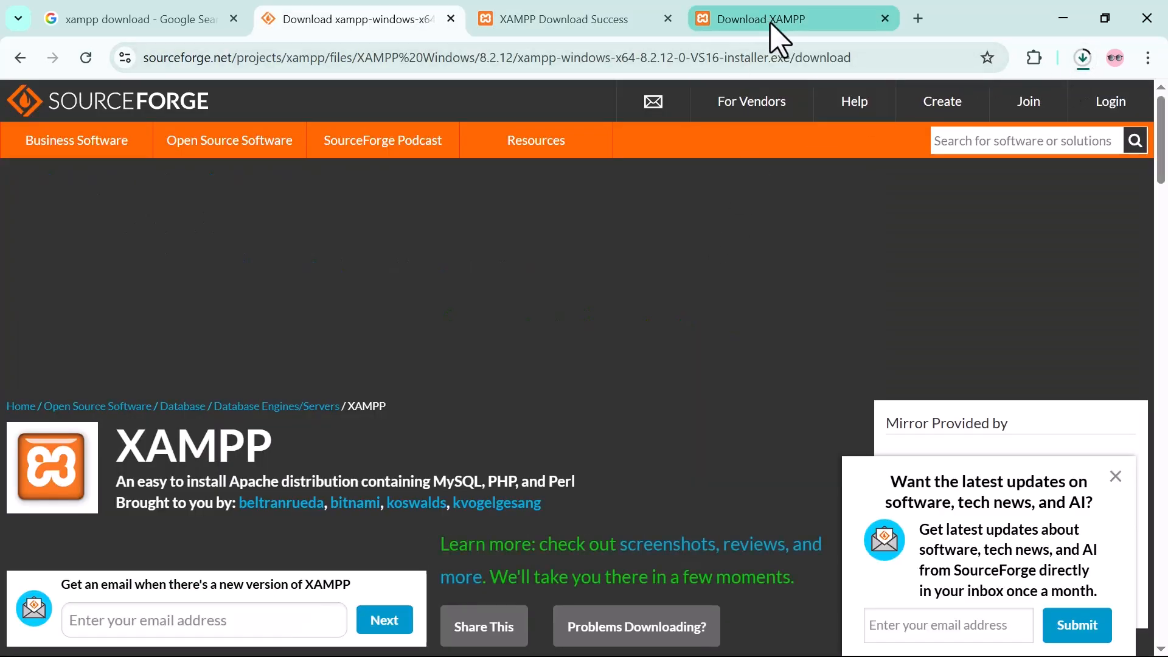
Search for "download wordpress" in a new browser tab and open the WordPress.org download page.
left_click(919, 20)
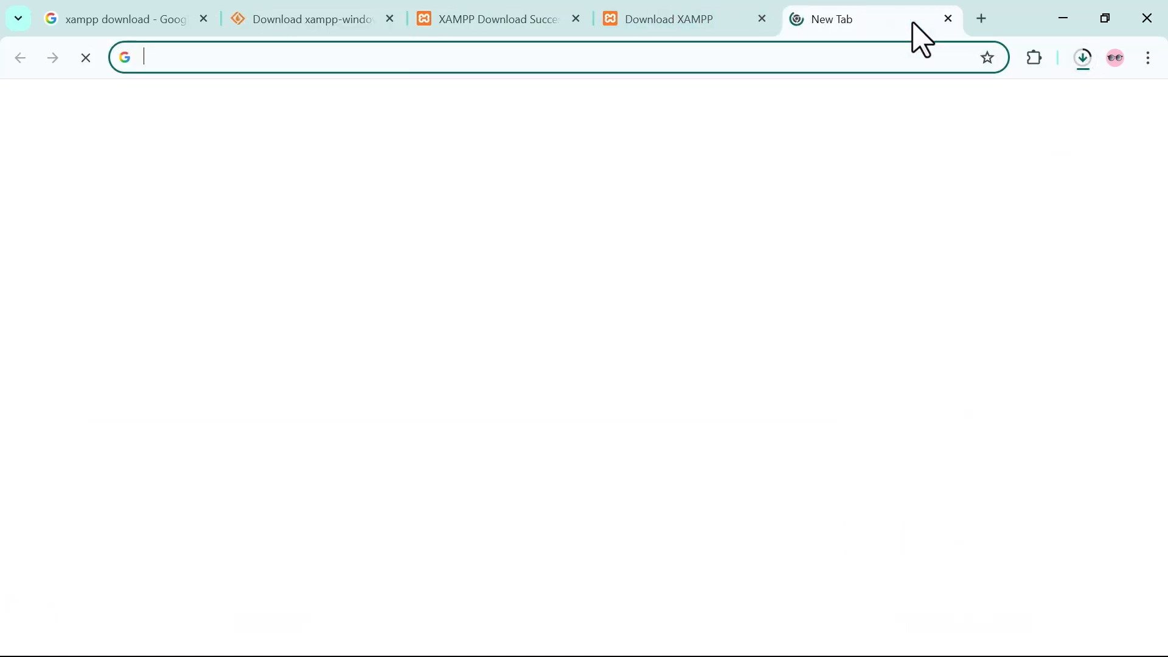
type("download")
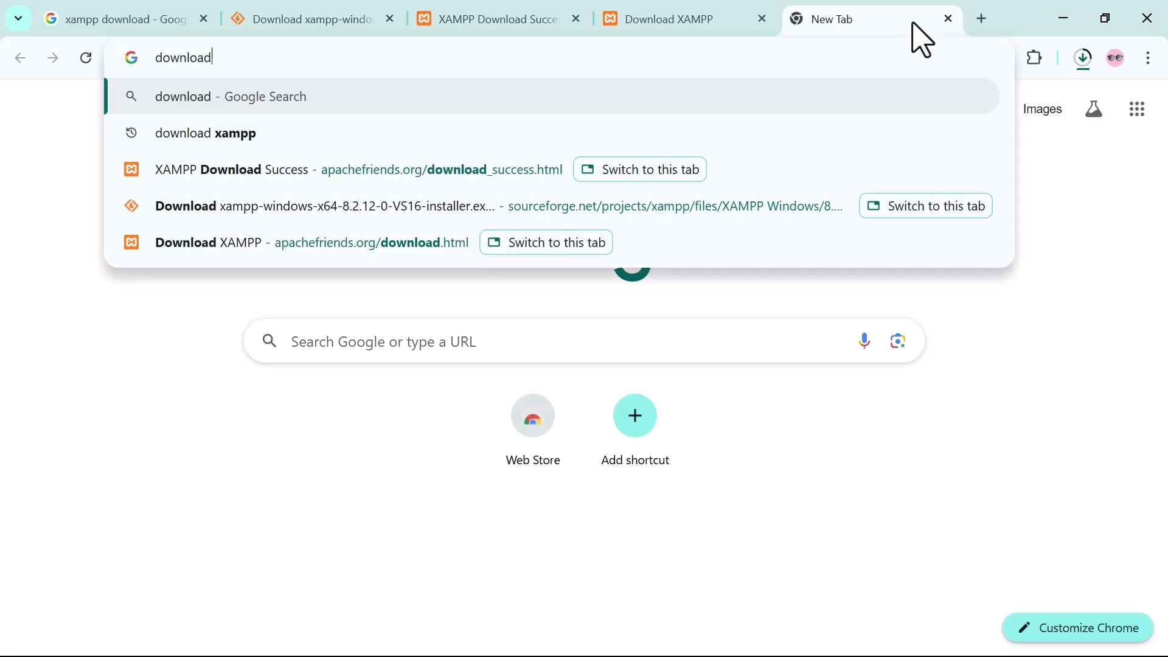
type(" wordpress")
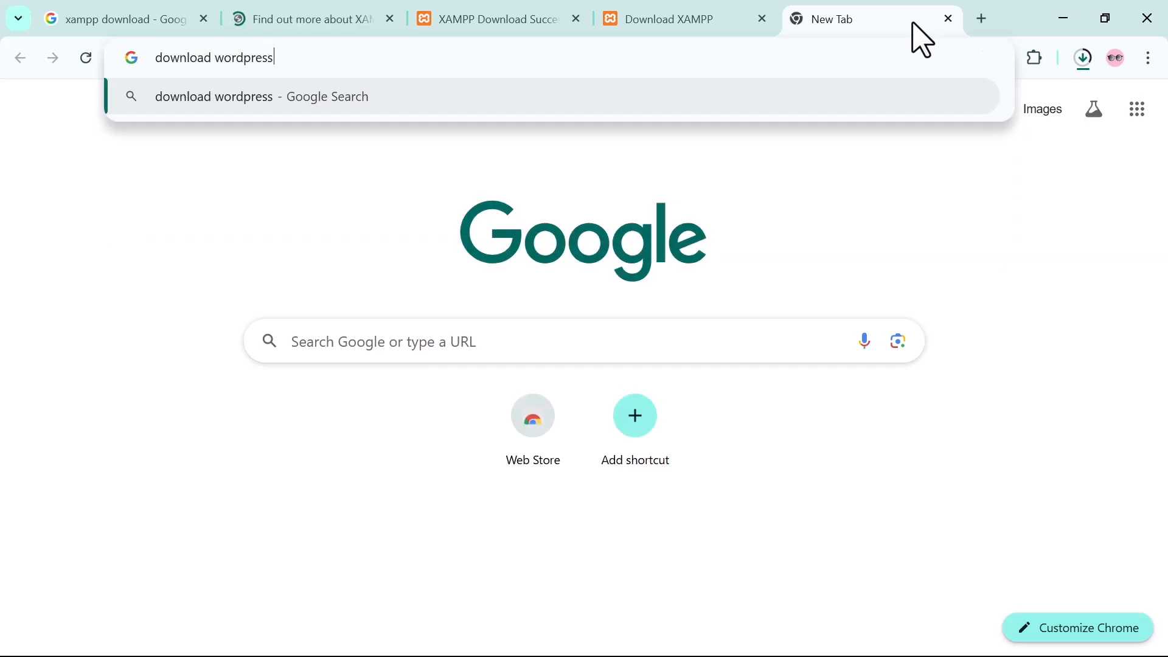
key("Return")
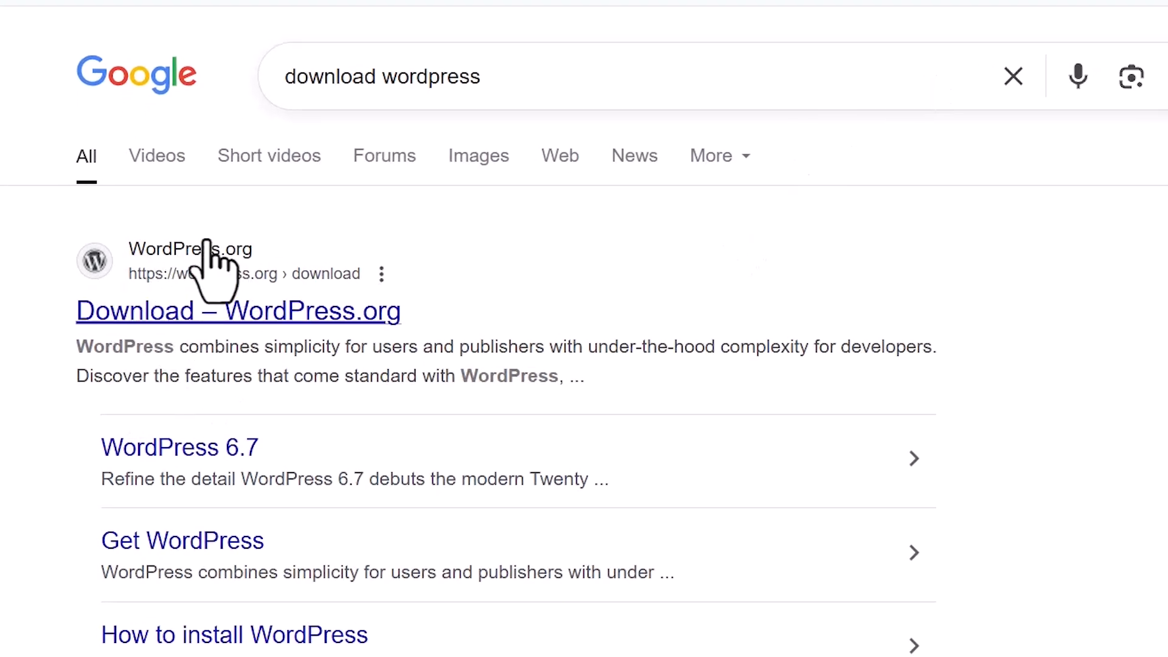
left_click(145, 315)
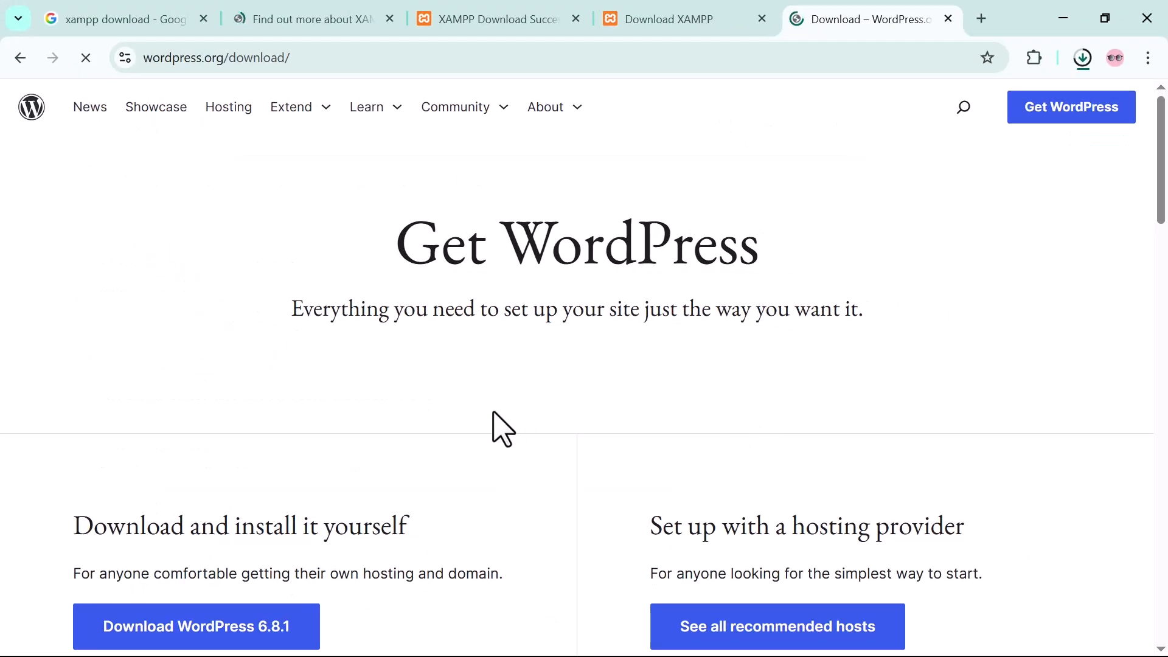
Start downloading WordPress 6.8.1 and dismiss the thank-you message.
scroll(502, 429, "down", 1)
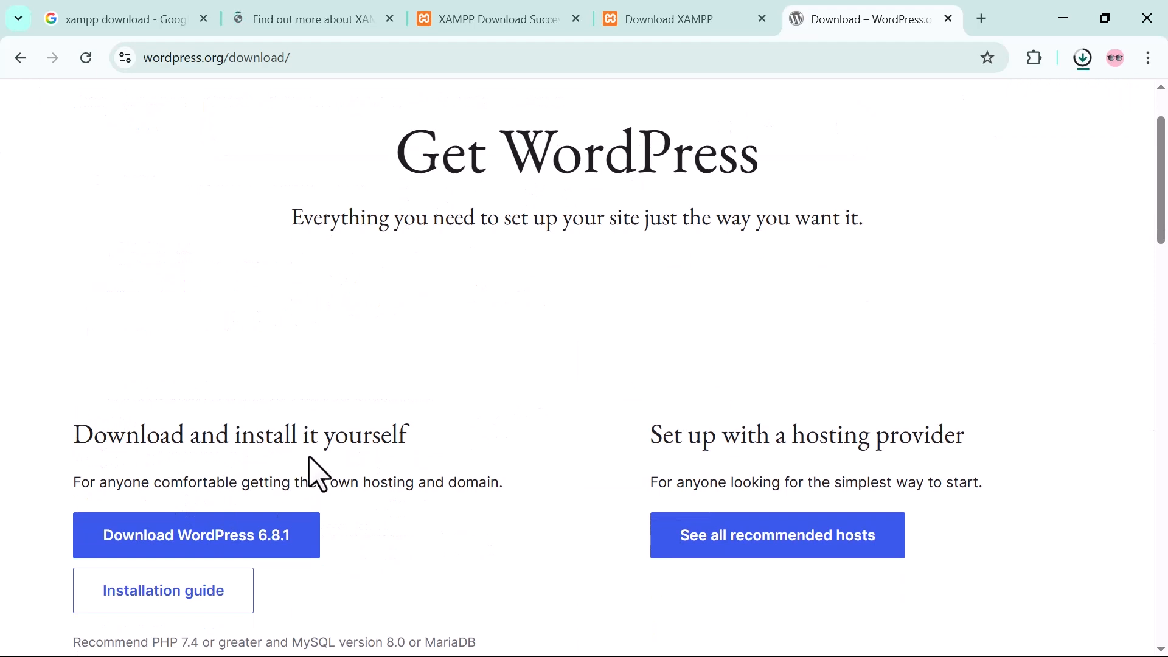
left_click(149, 544)
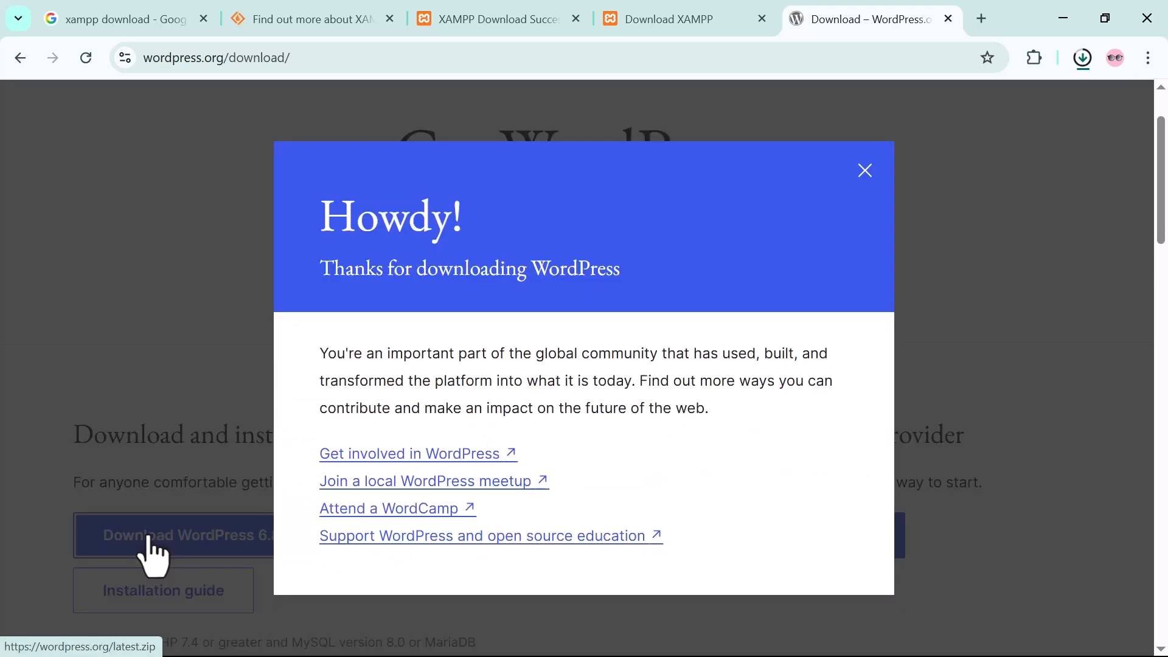
left_click(864, 172)
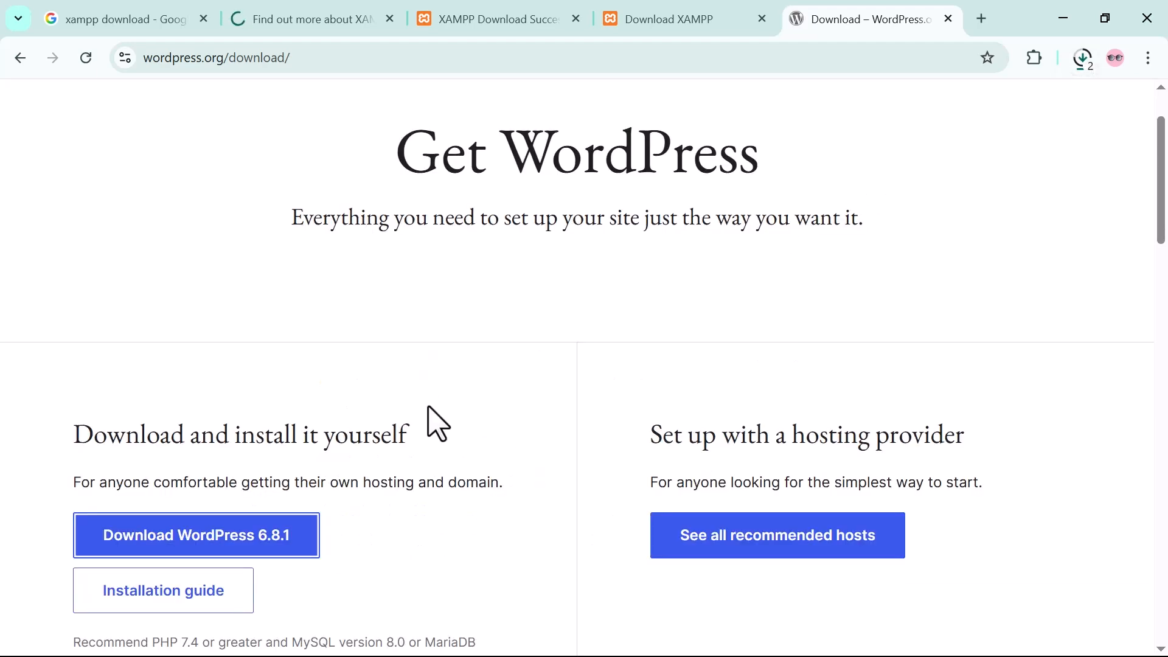
Cancel the running duplicate WordPress download and show the already downloaded xampp-8-2-12.exe in its folder.
left_click(1083, 58)
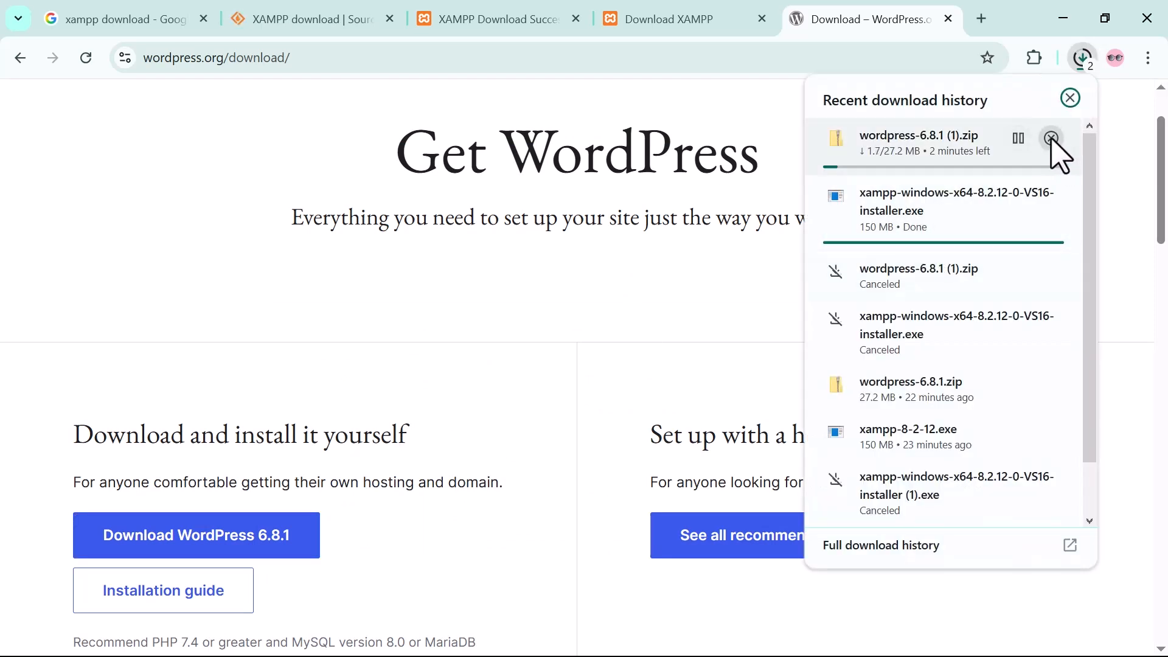
left_click(1052, 139)
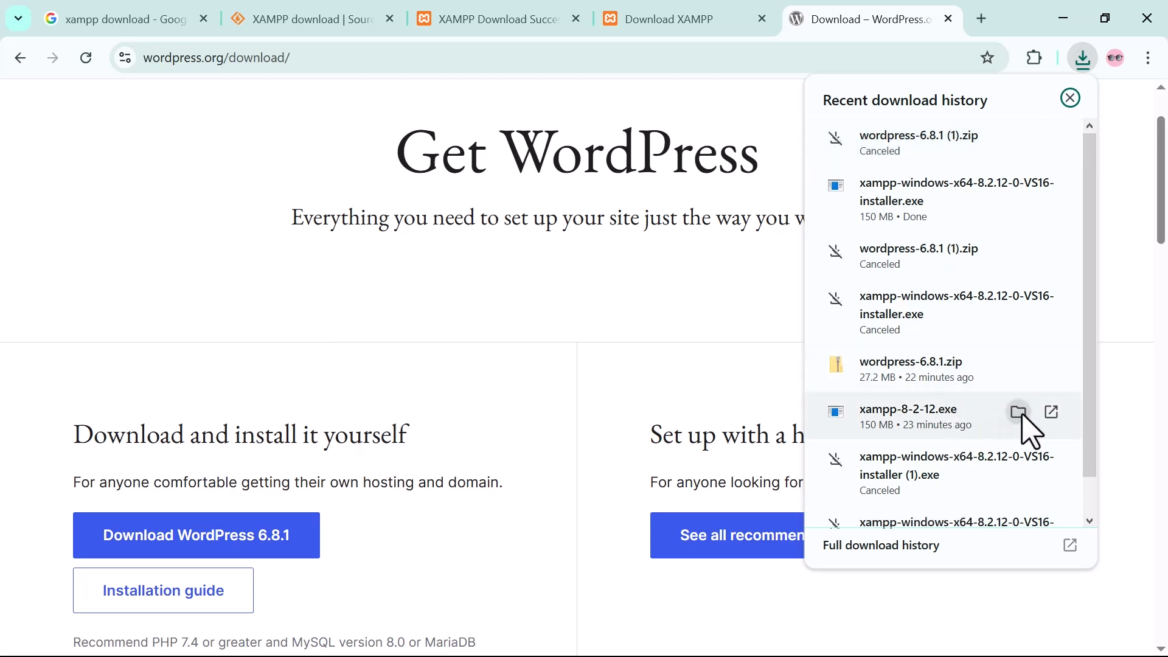
left_click(1018, 412)
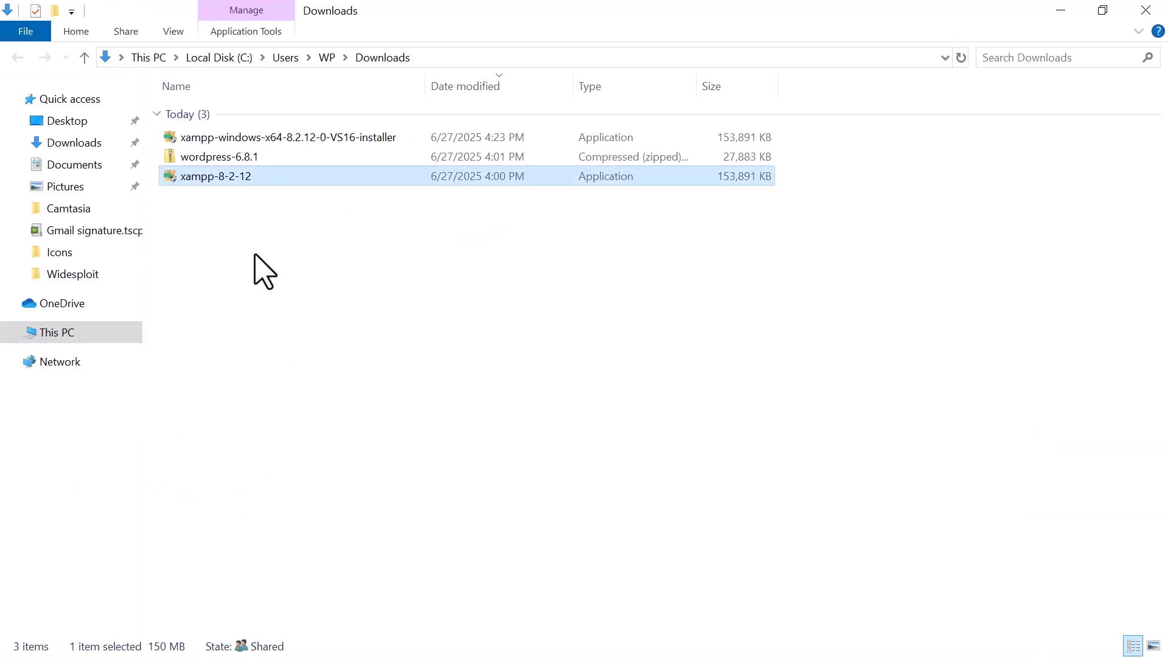
Run the xampp-8-2-12 installer, keeping all default components, the folder C:\xampp and English, and begin the installation.
double_click(207, 182)
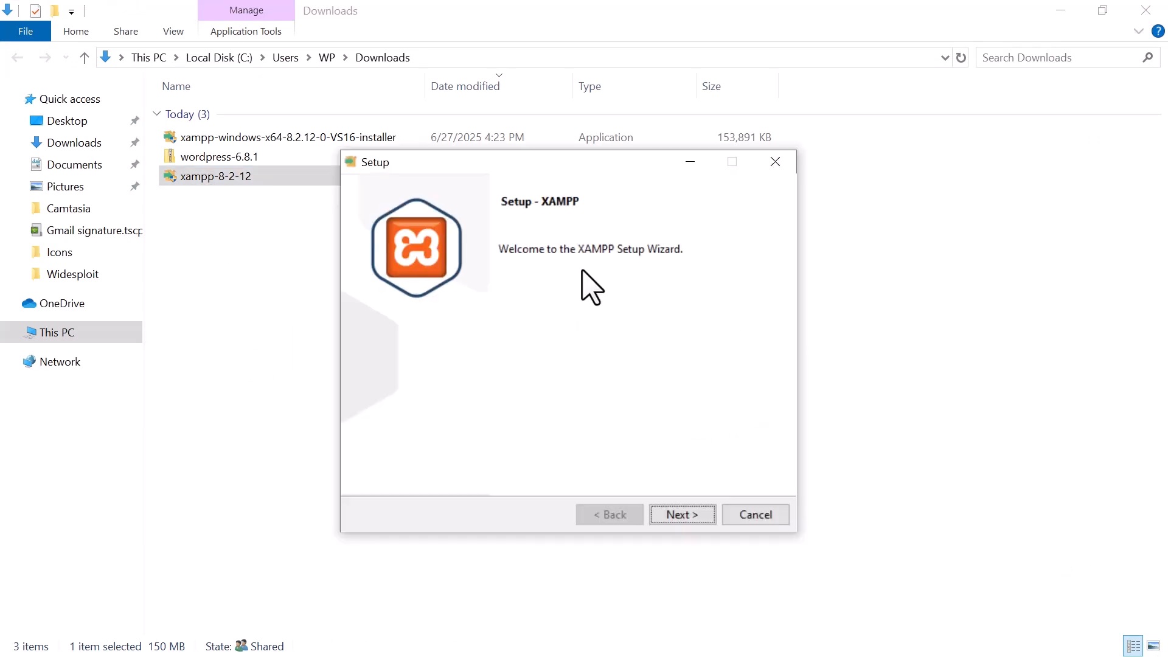
left_click(676, 515)
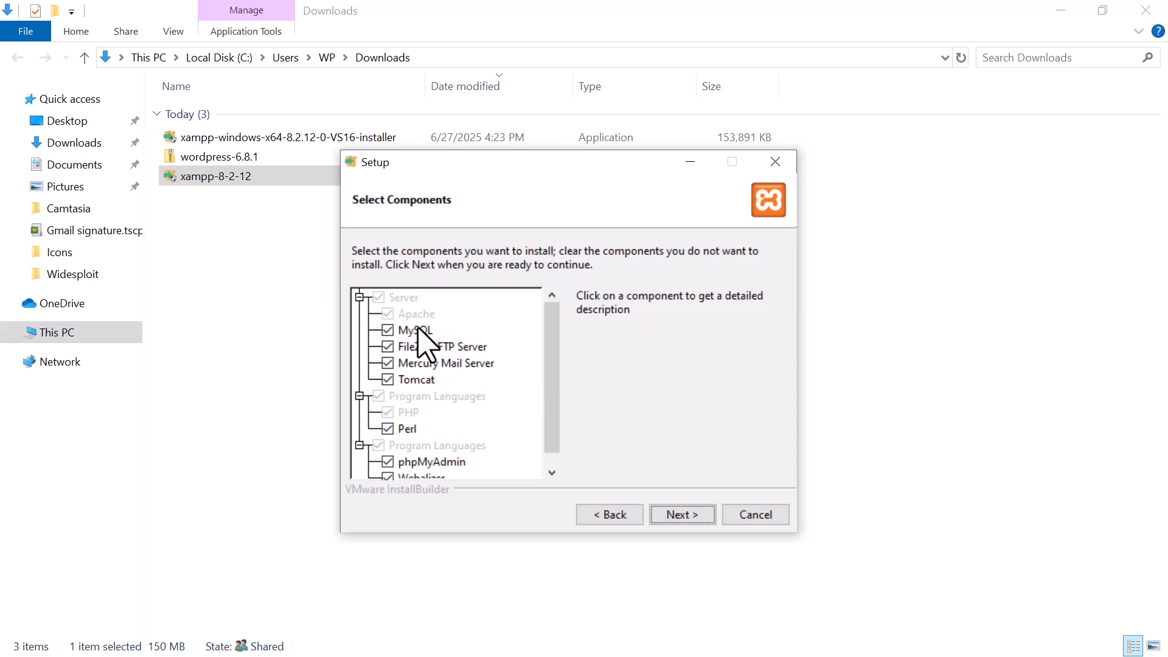
left_click(683, 516)
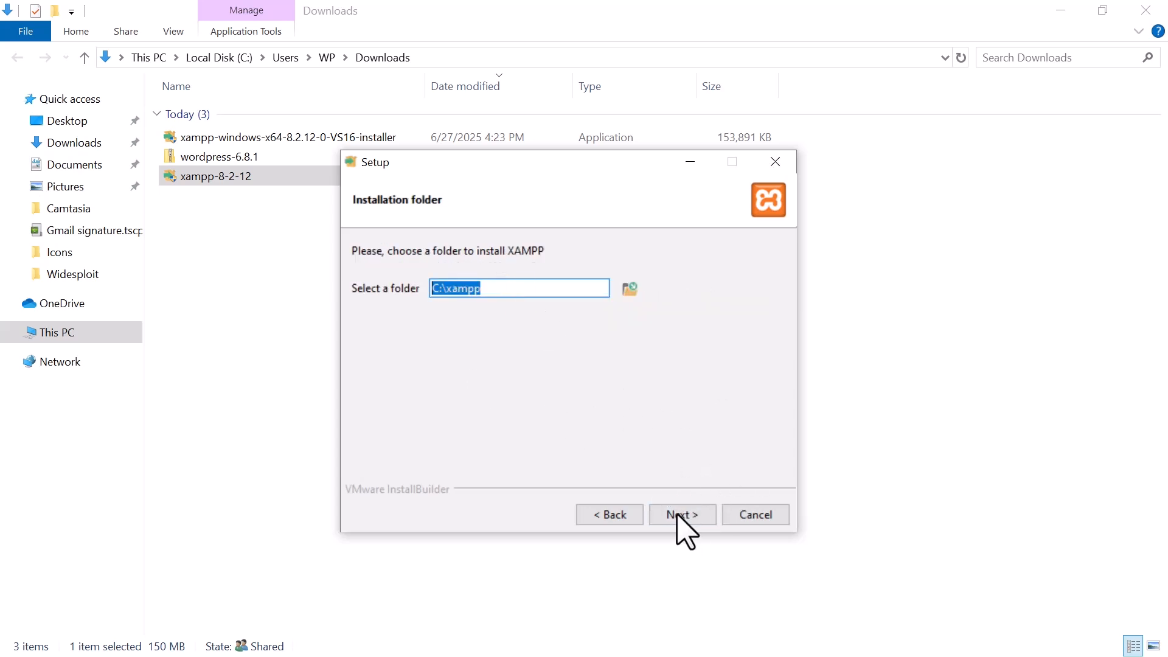
left_click(683, 516)
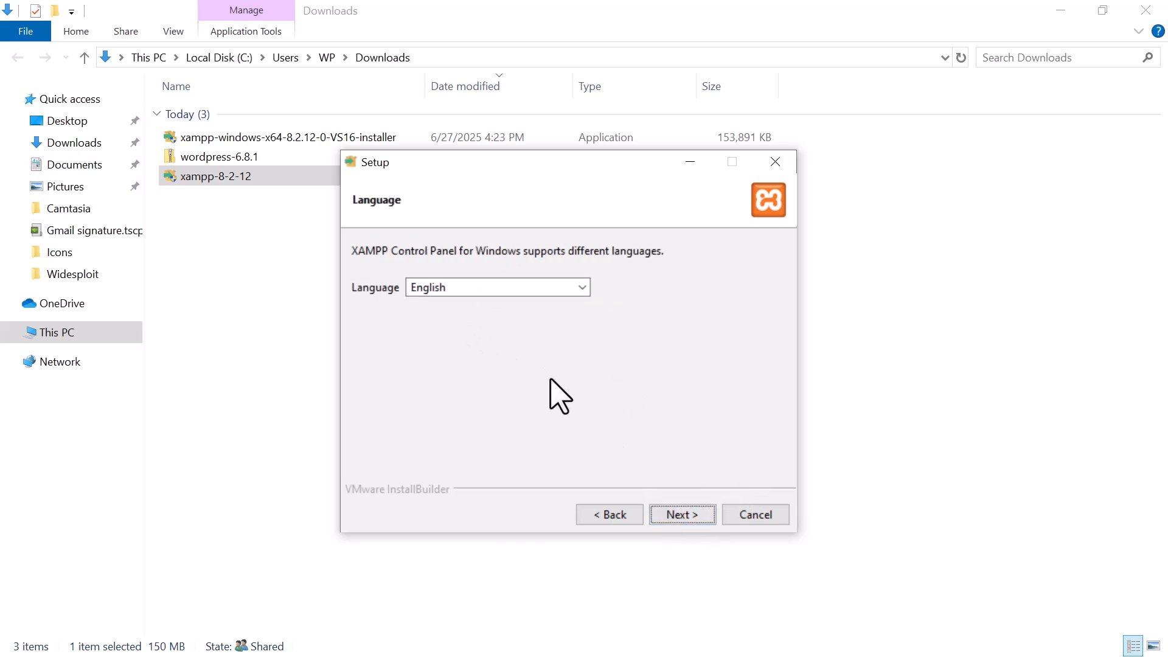
left_click(683, 515)
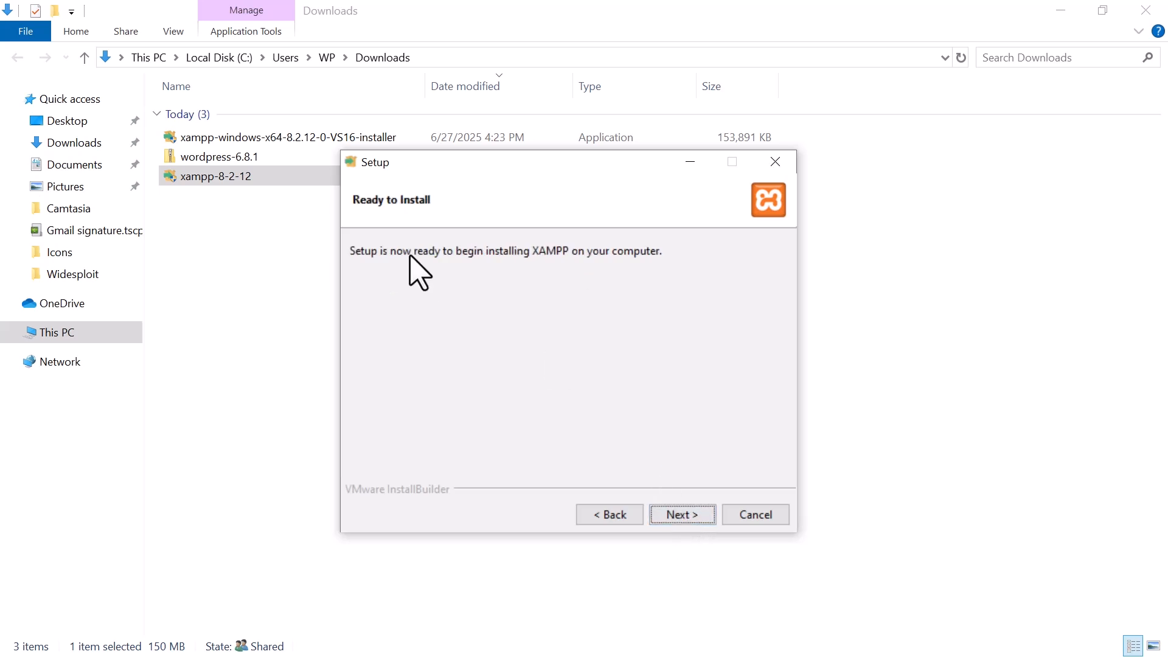
left_click(682, 516)
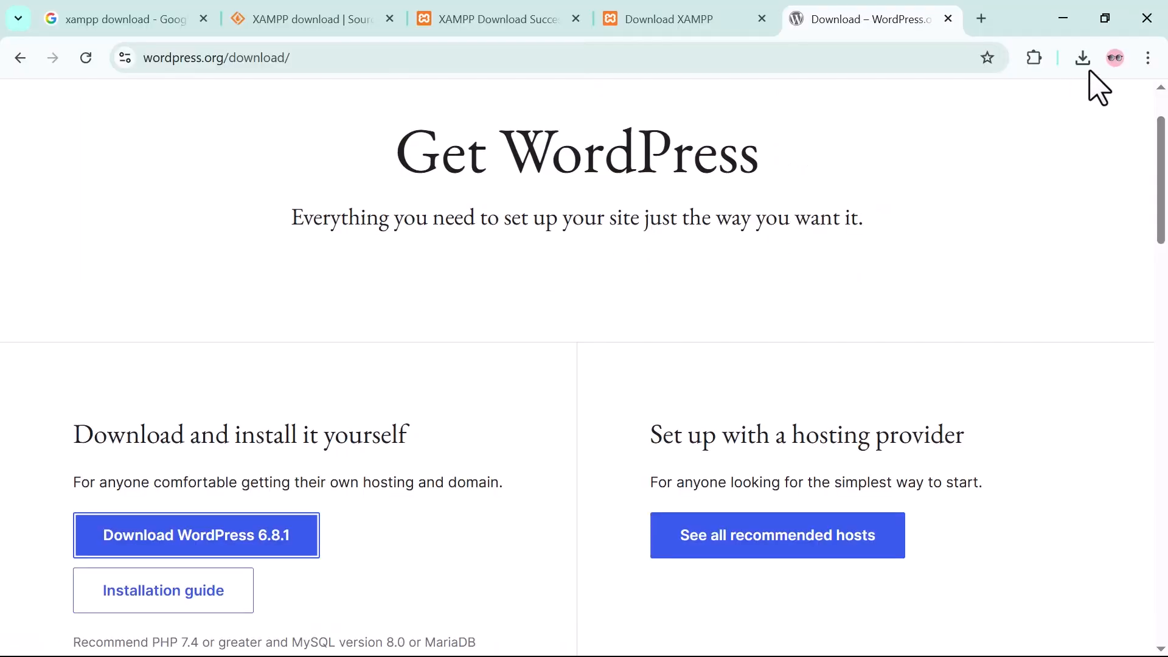
Extract the downloaded wordpress-6.8.1.zip directly into the Downloads folder with 7-Zip and open the extracted wordpress folder.
left_click(1084, 61)
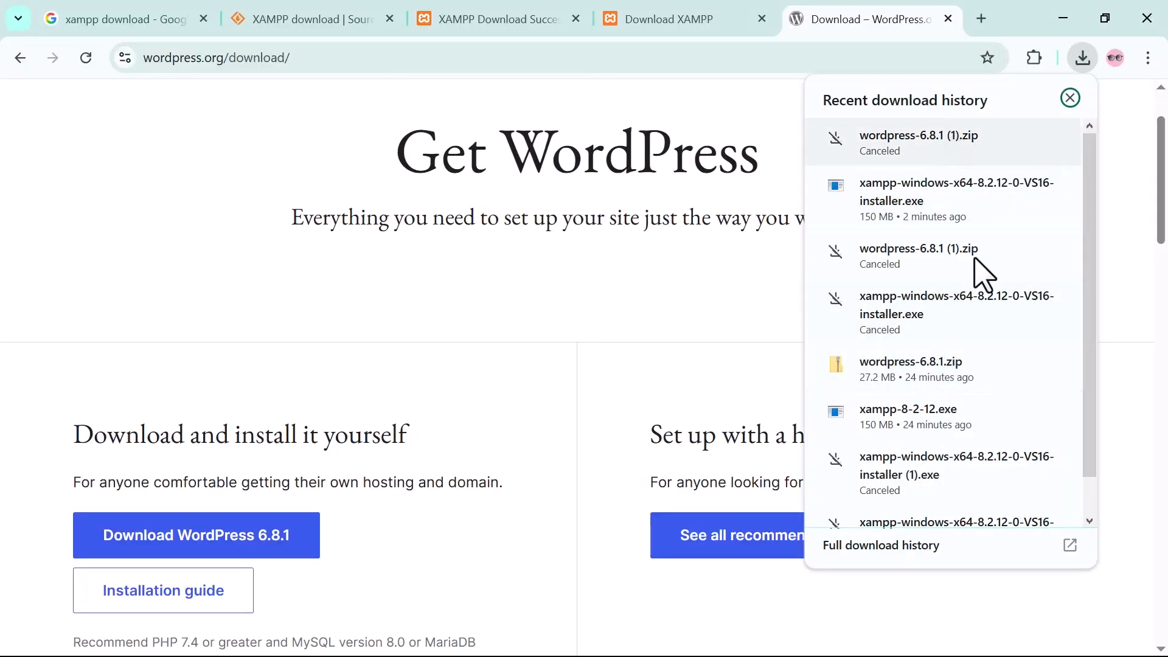
mouse_move(919, 384)
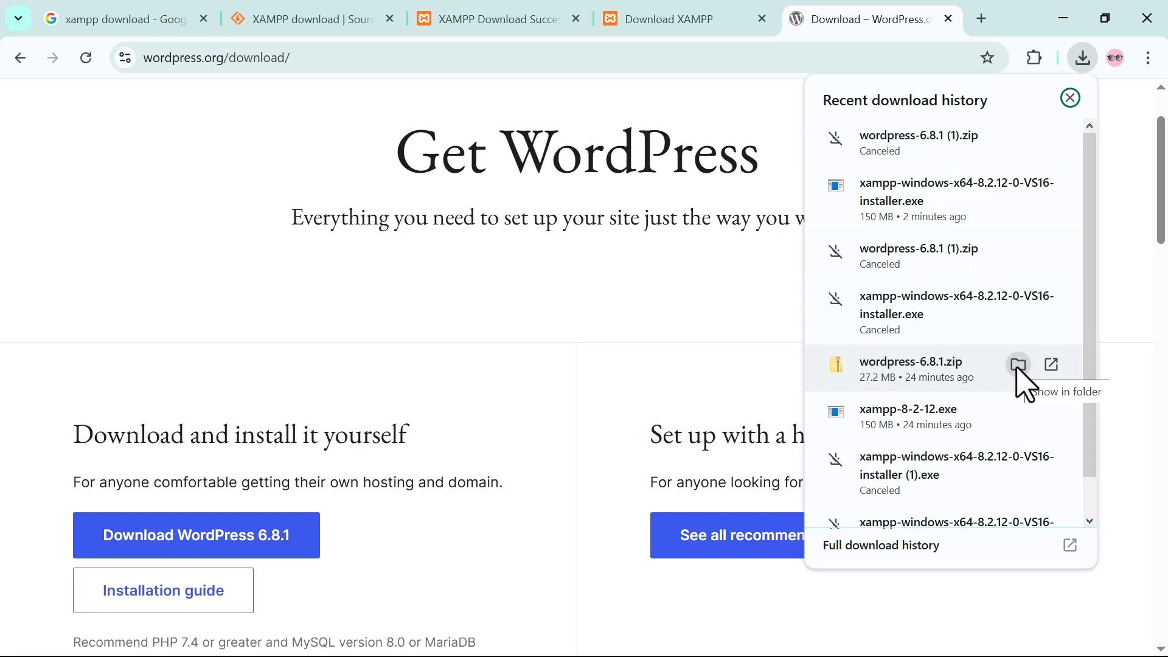
left_click(1015, 364)
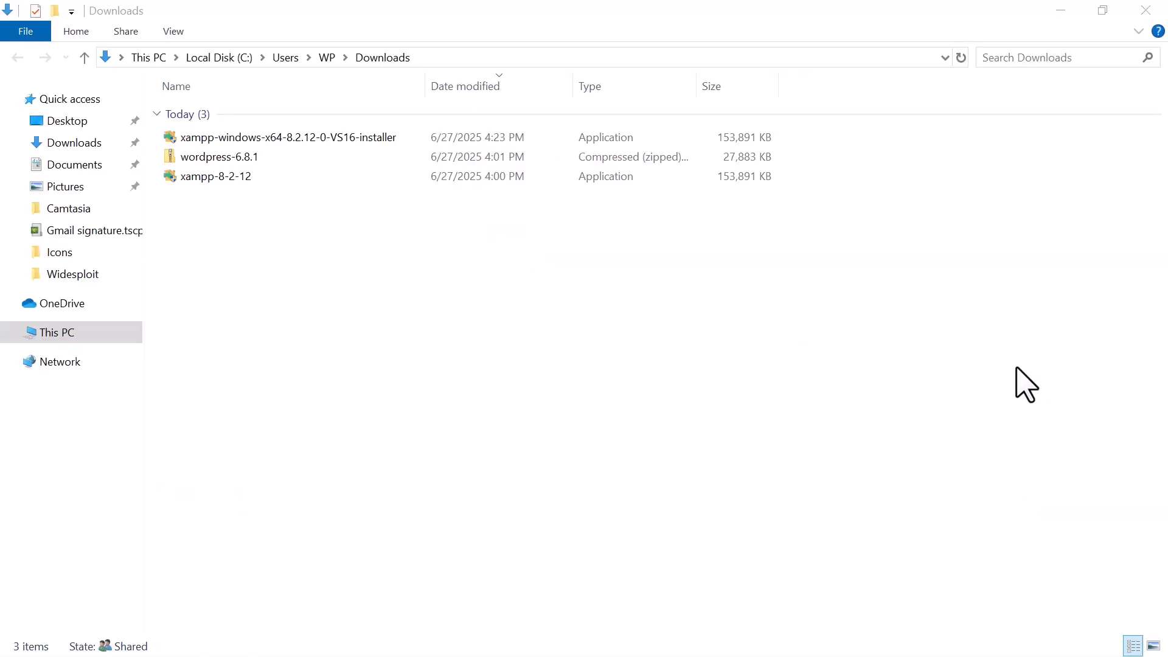
right_click(193, 157)
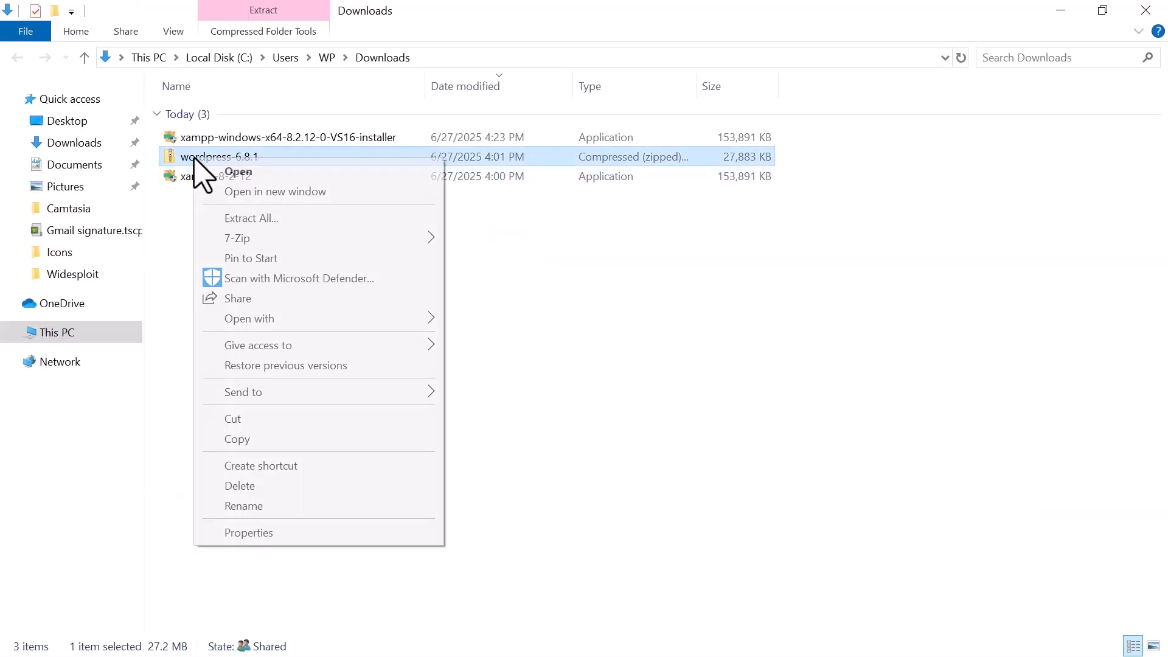
mouse_move(326, 244)
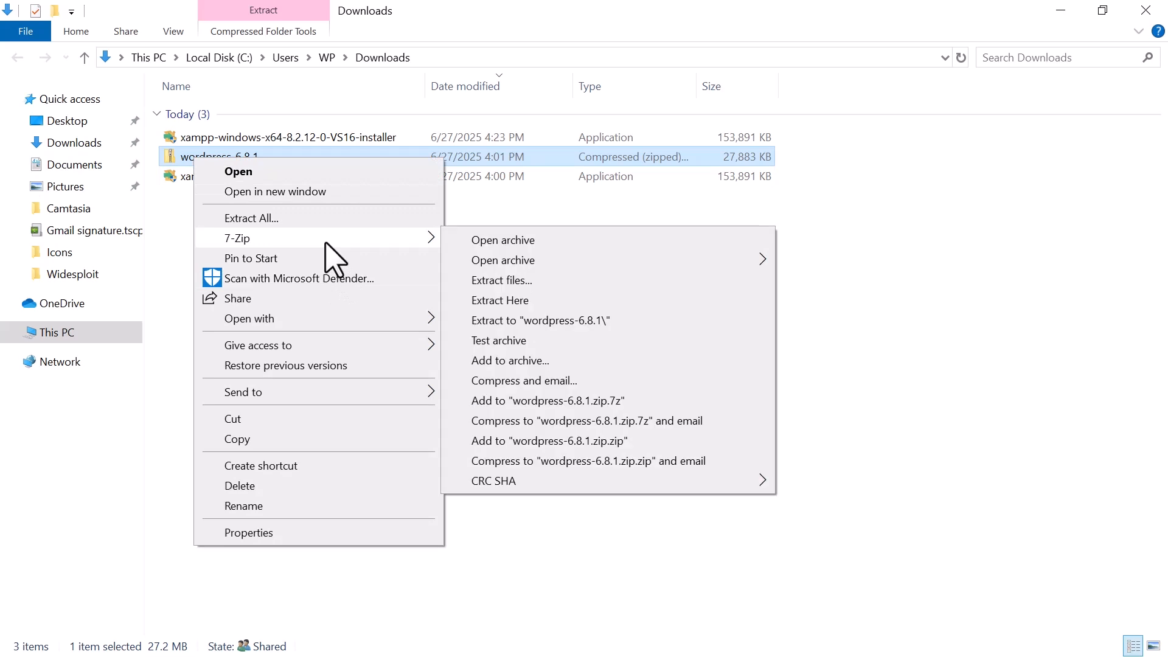
left_click(529, 300)
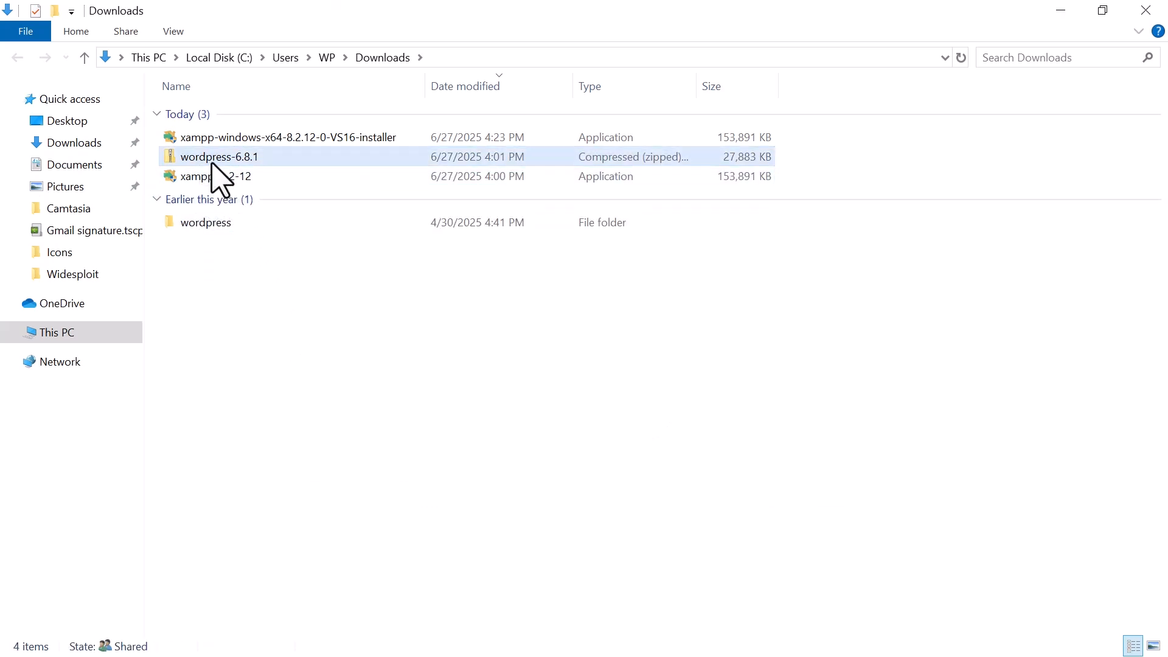
double_click(196, 224)
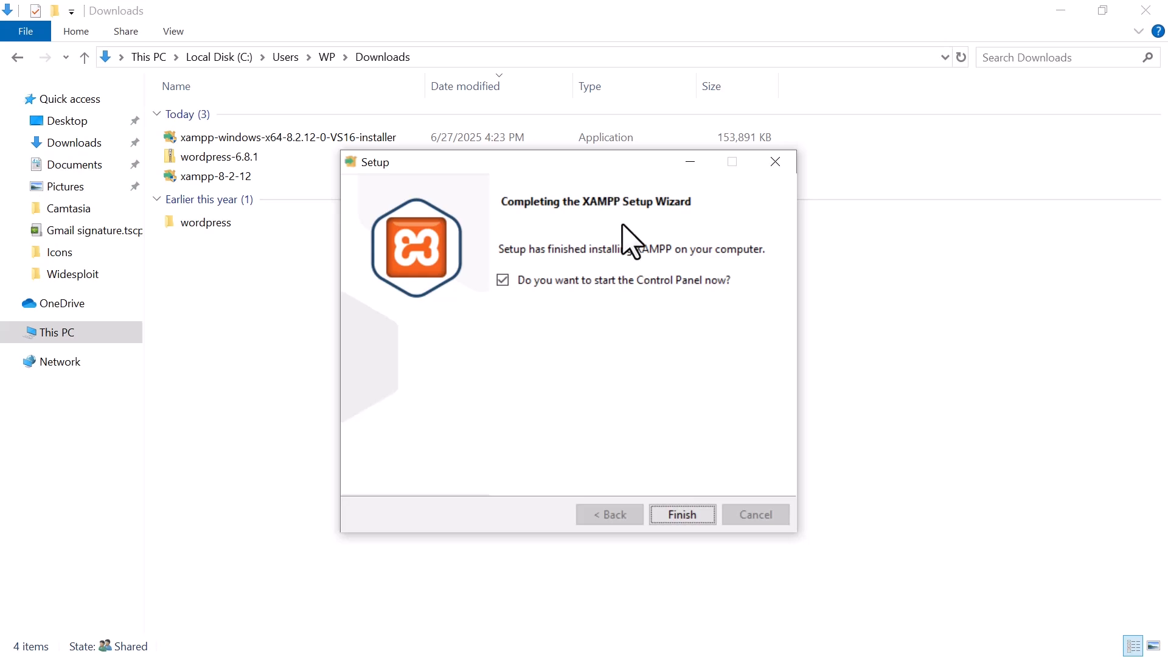
Finish the XAMPP setup with the Control Panel set to start, and move its window toward the middle of the screen.
left_click(680, 515)
left_click_drag(326, 20, 524, 89)
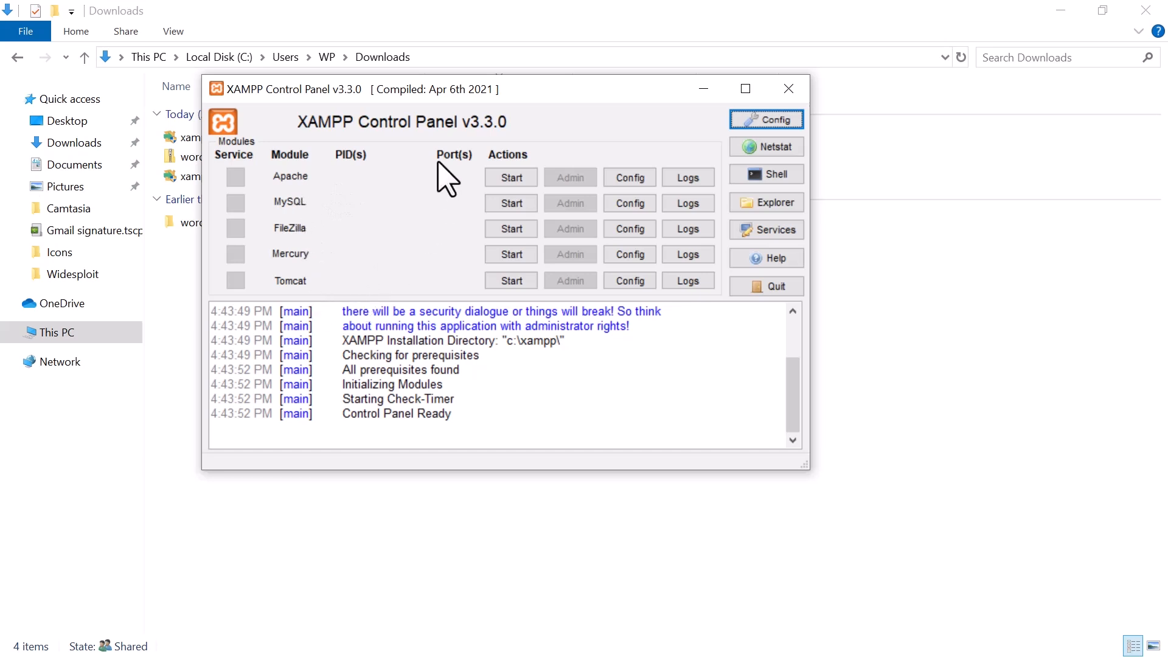
Start the Apache and MySQL modules to test them, and stop both again.
left_click(510, 177)
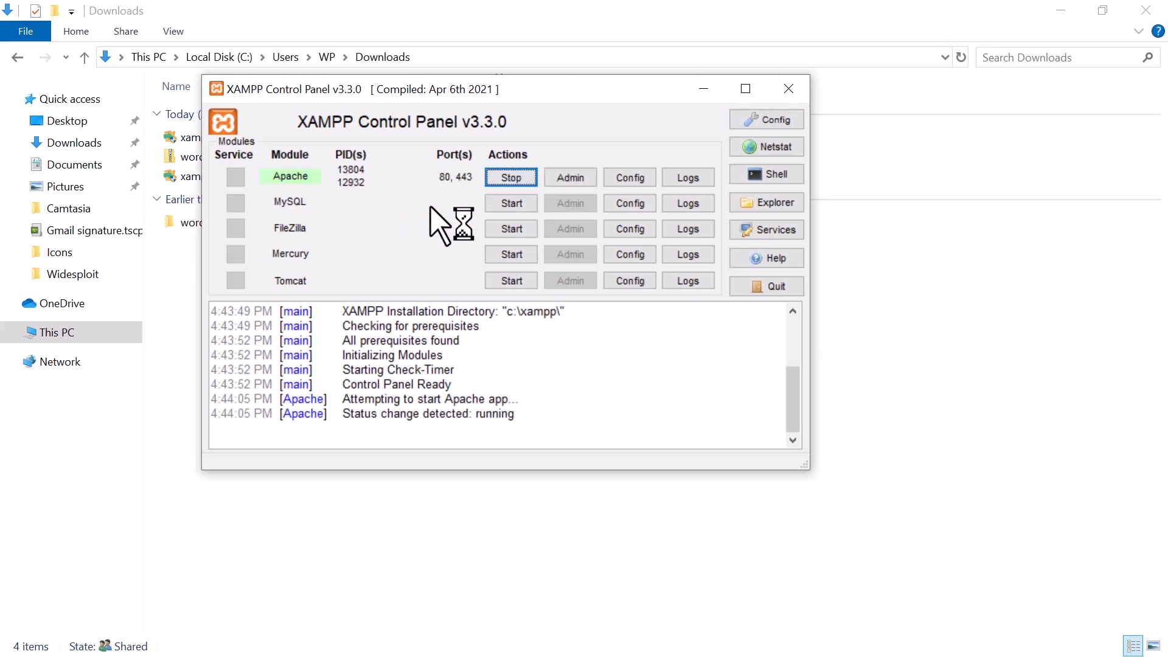
left_click(512, 203)
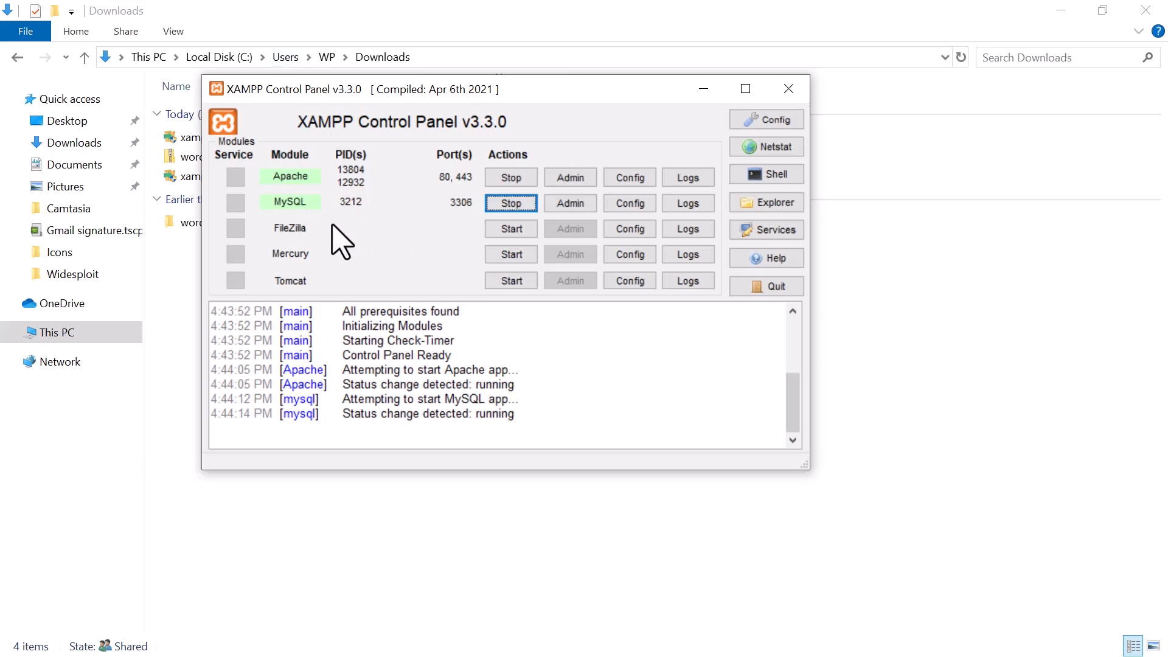
left_click(511, 203)
left_click(507, 177)
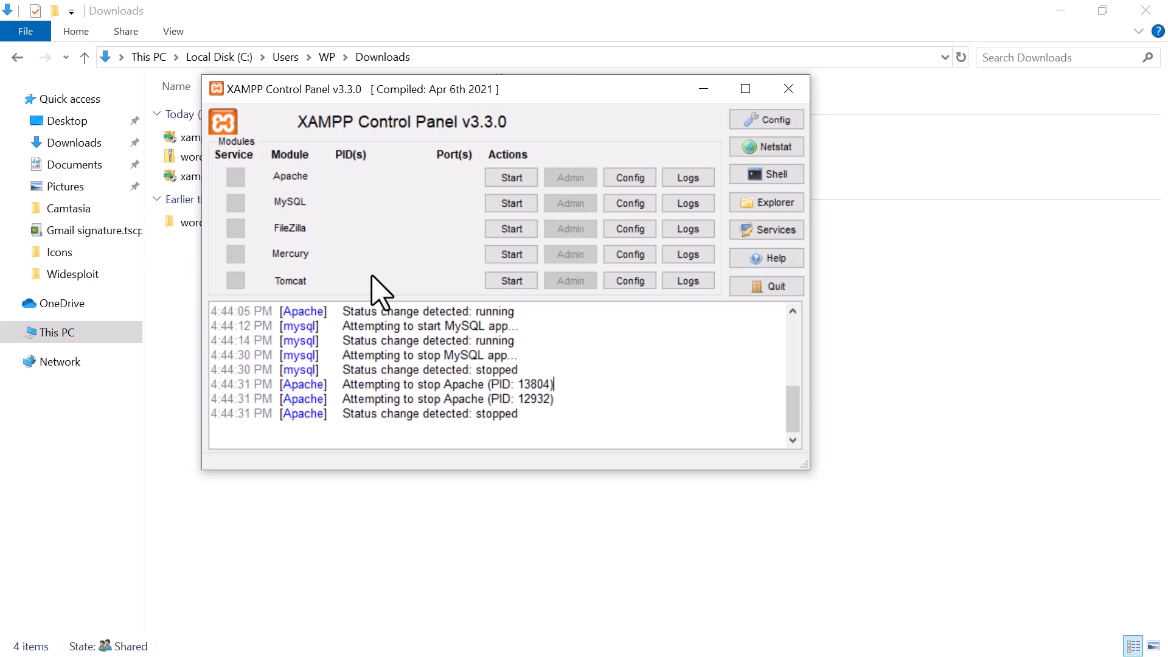
Quit the XAMPP Control Panel, search Windows for xampp, and relaunch the Control Panel as administrator.
left_click(776, 286)
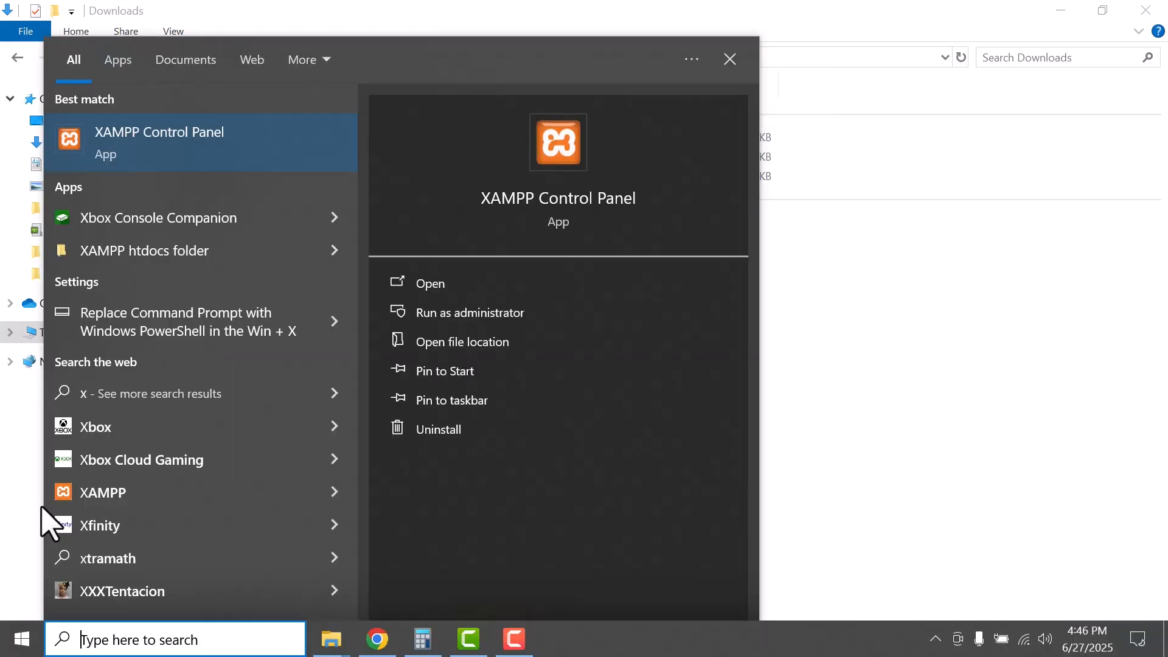
key("BackSpace")
type("x")
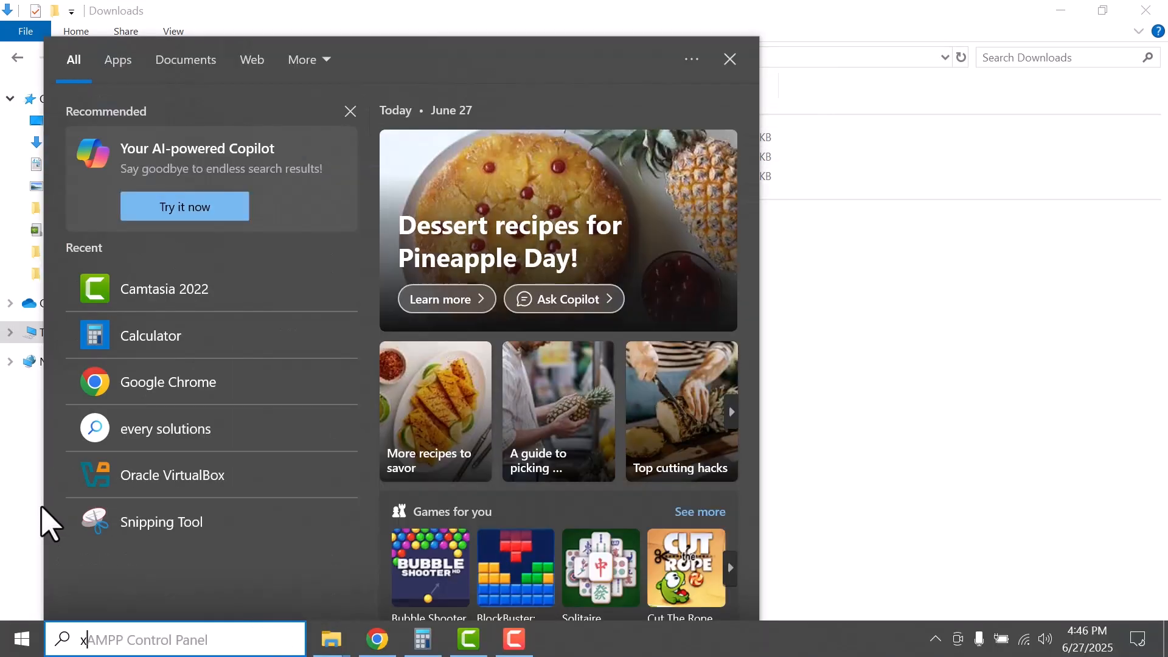
type("ampp")
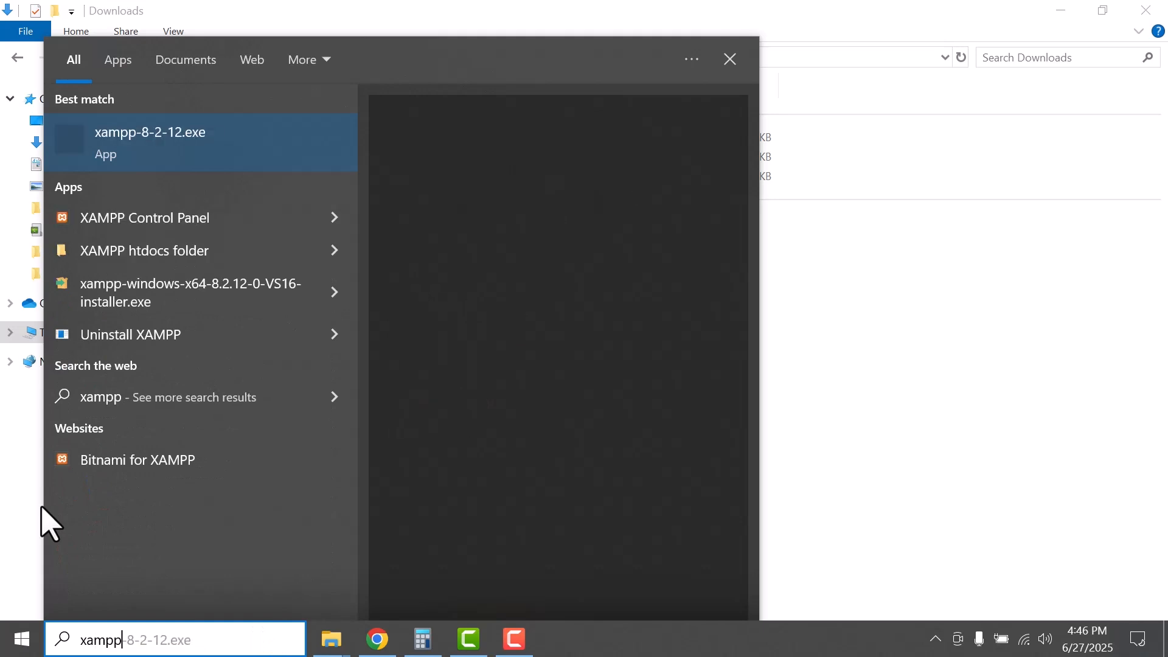
right_click(117, 204)
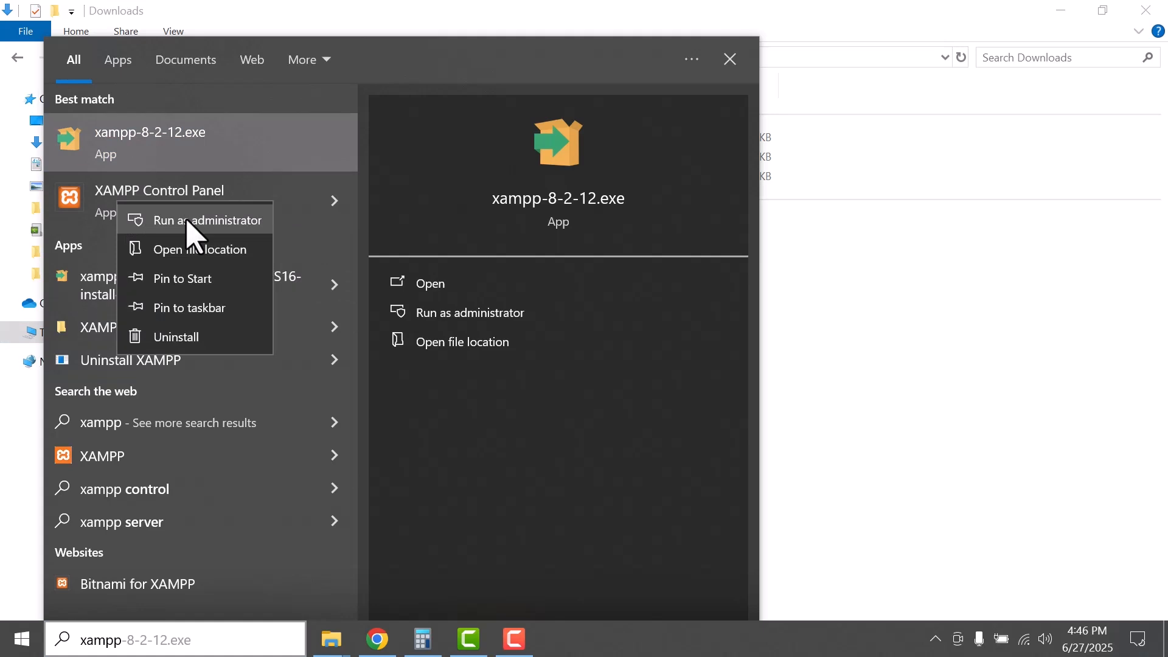
left_click(192, 220)
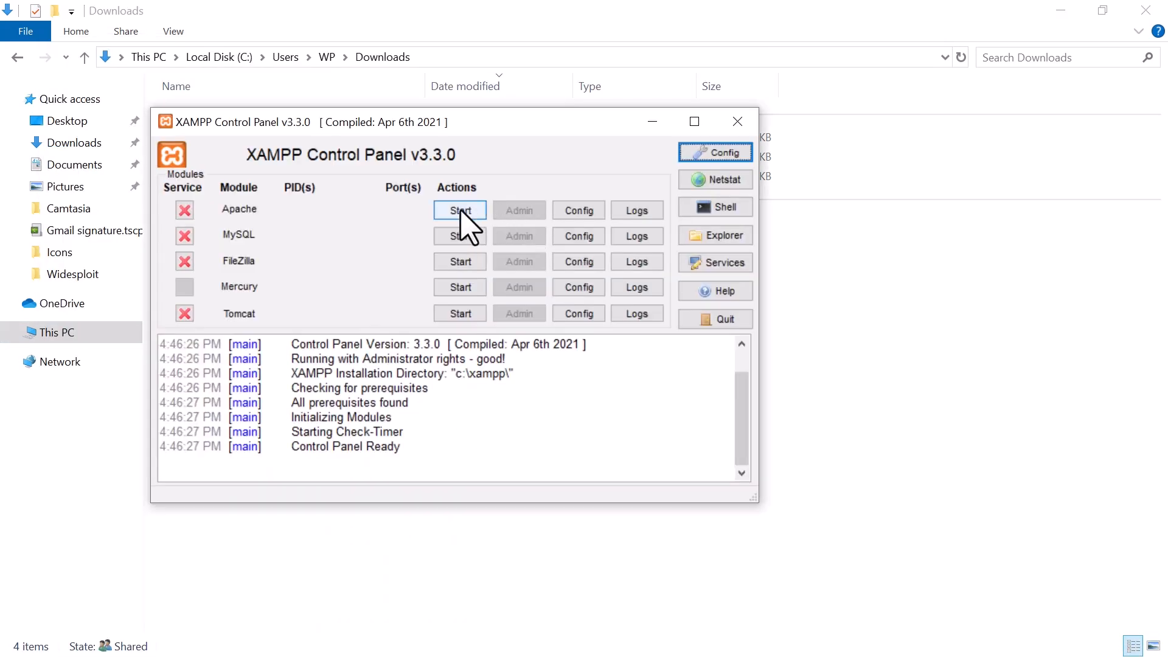
Start the Apache and MySQL modules and open the MySQL administration page, phpMyAdmin, in the browser.
left_click(461, 213)
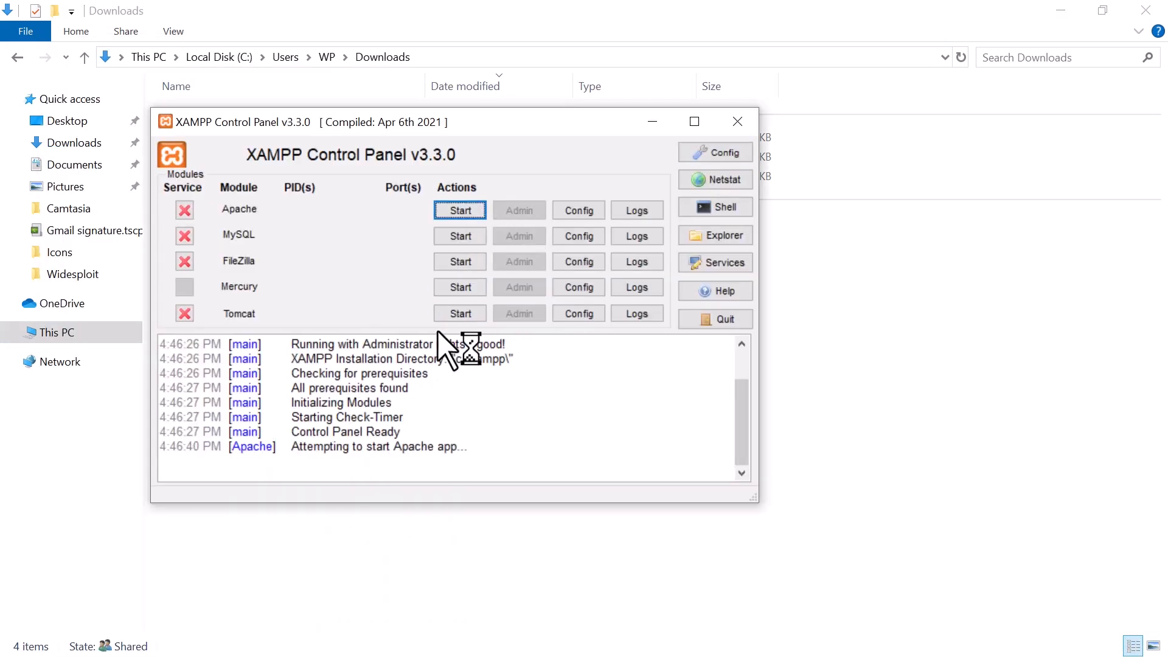
left_click(458, 236)
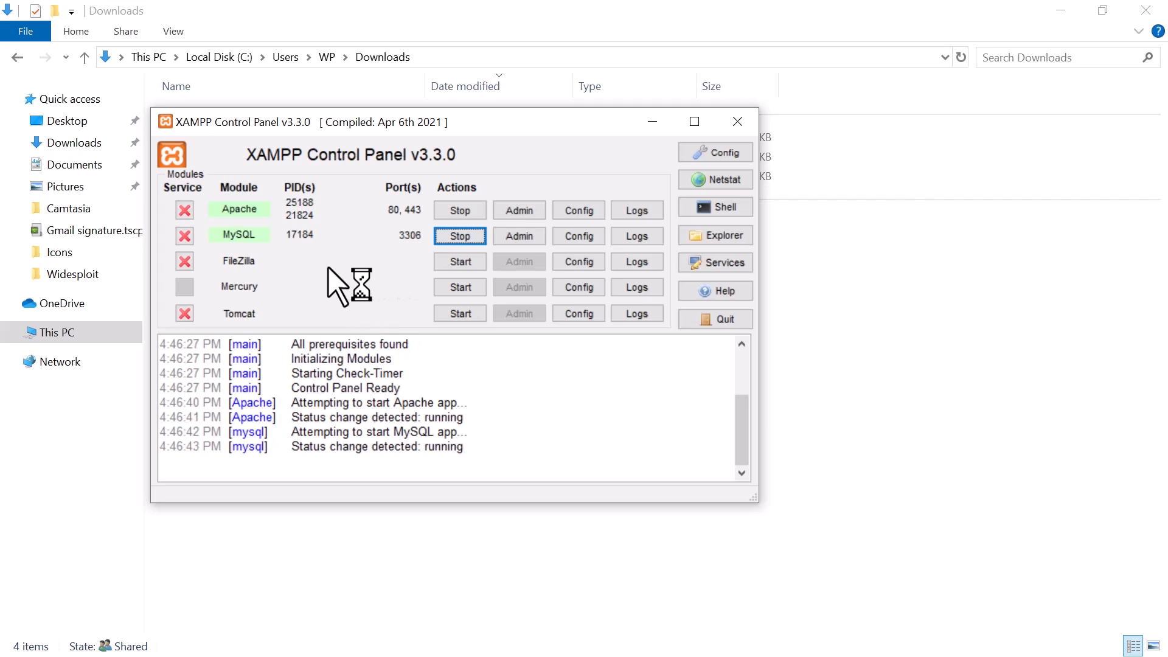
left_click(522, 240)
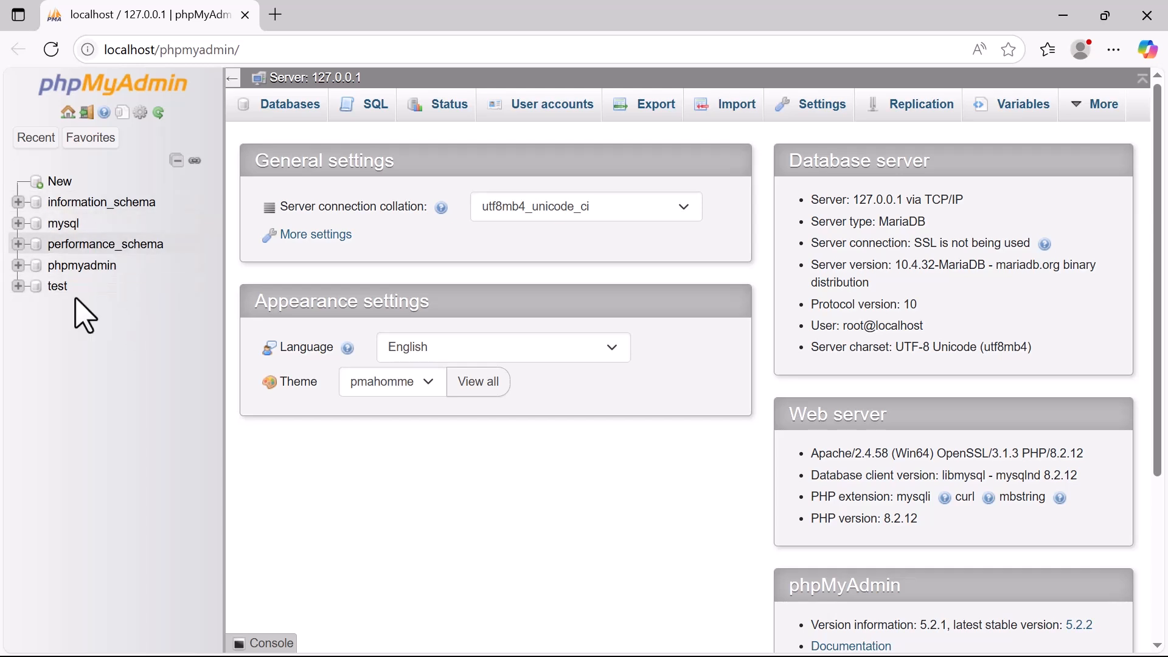
Create a new database named wordpress in phpMyAdmin, keeping the utf8mb4_general_ci collation.
left_click(60, 182)
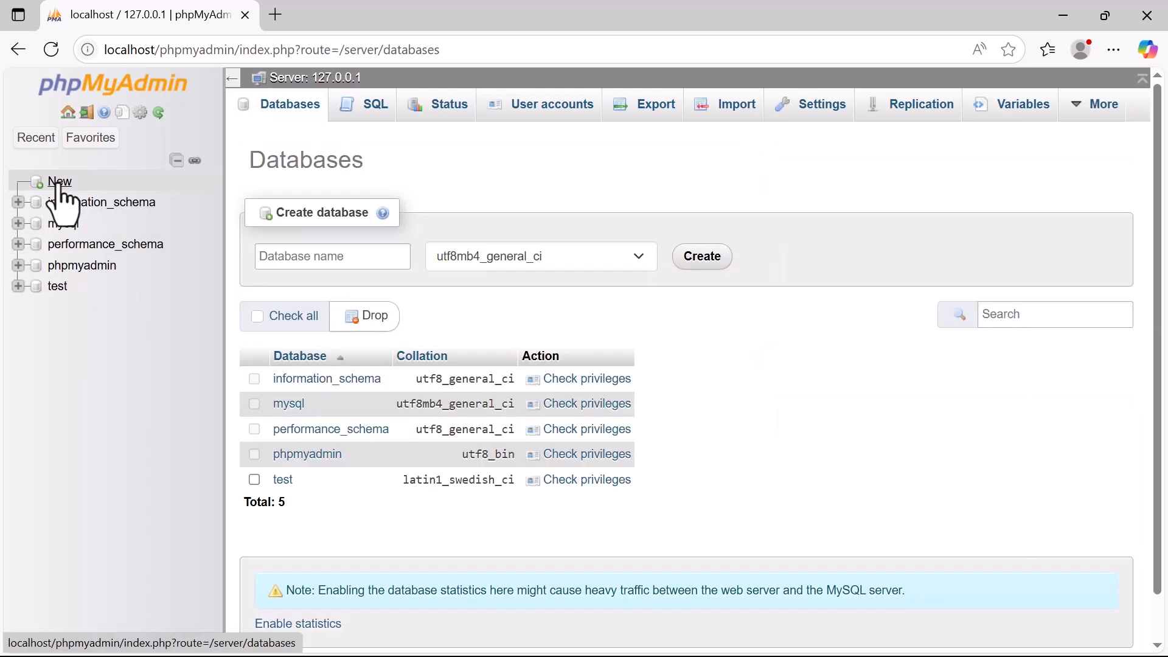
left_click(350, 255)
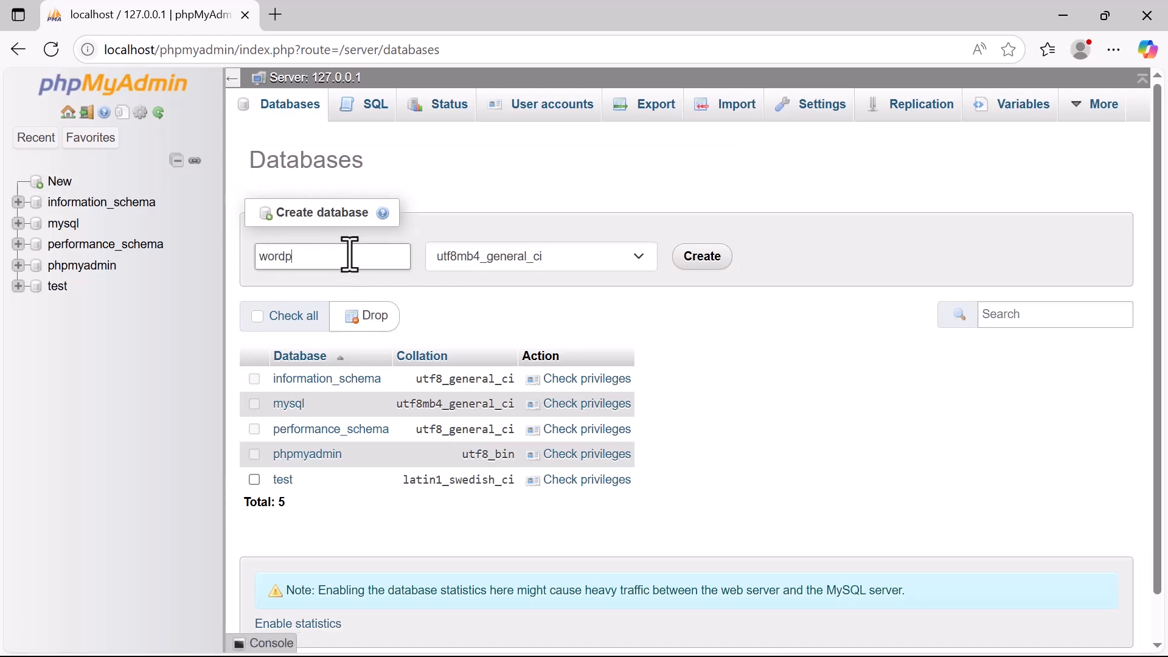
type("wordpress")
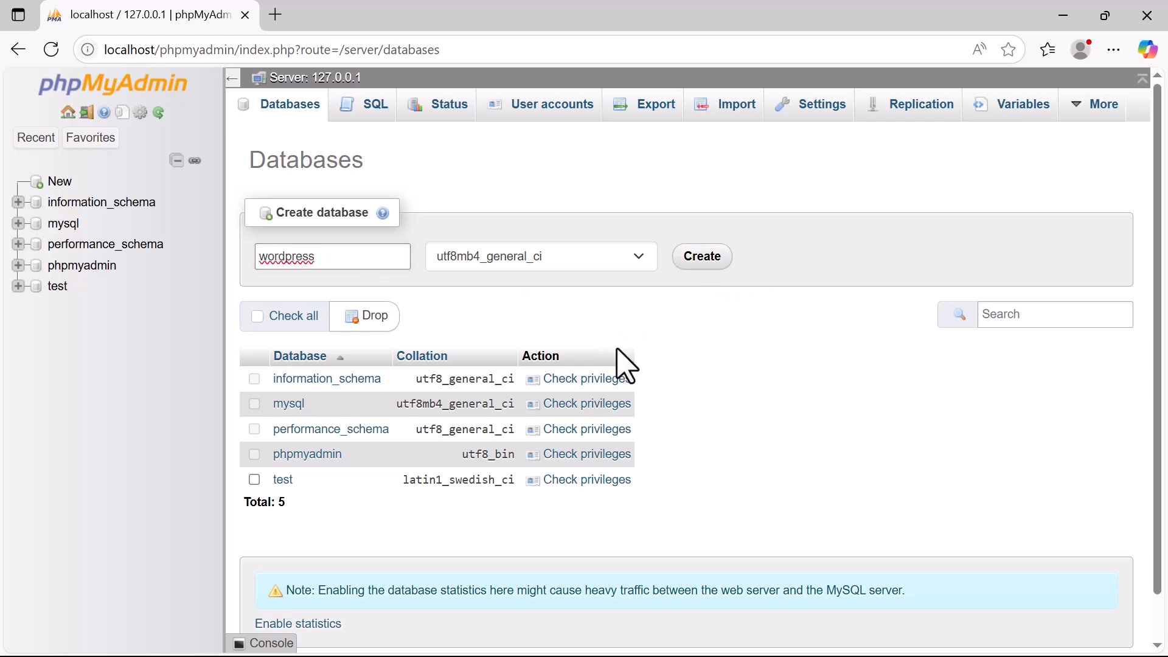
scroll(654, 517, "down", 1)
scroll(657, 514, "up", 1)
left_click(708, 260)
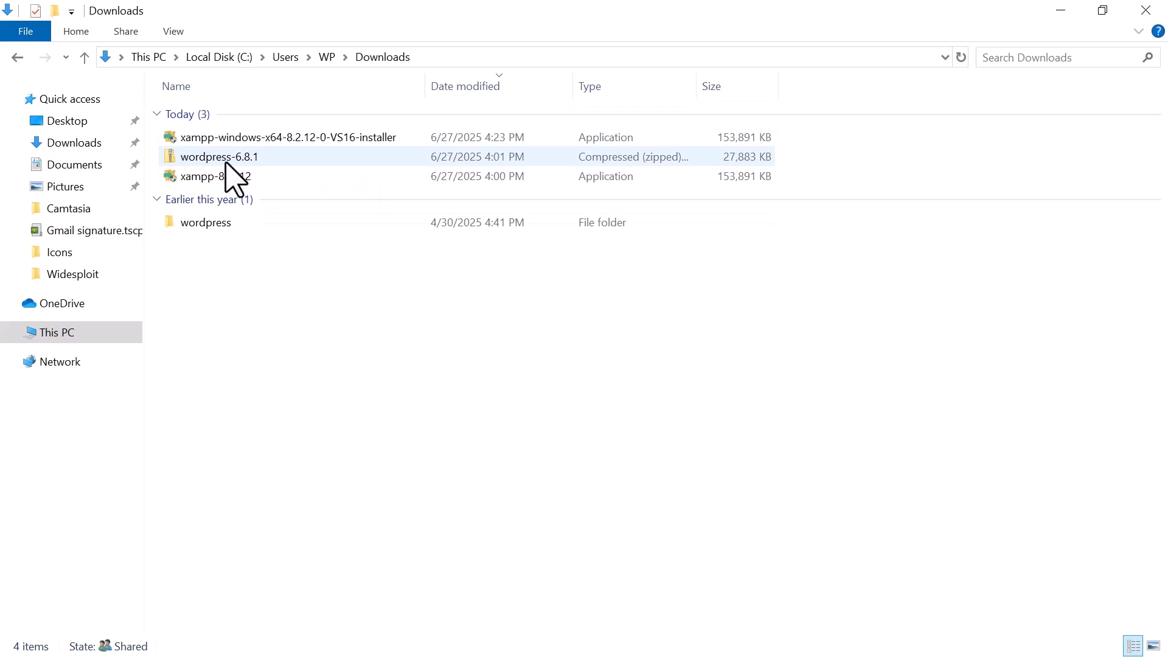
Move the extracted wordpress folder from Downloads into C:\xampp\htdocs and open the moved folder there.
left_click(205, 224)
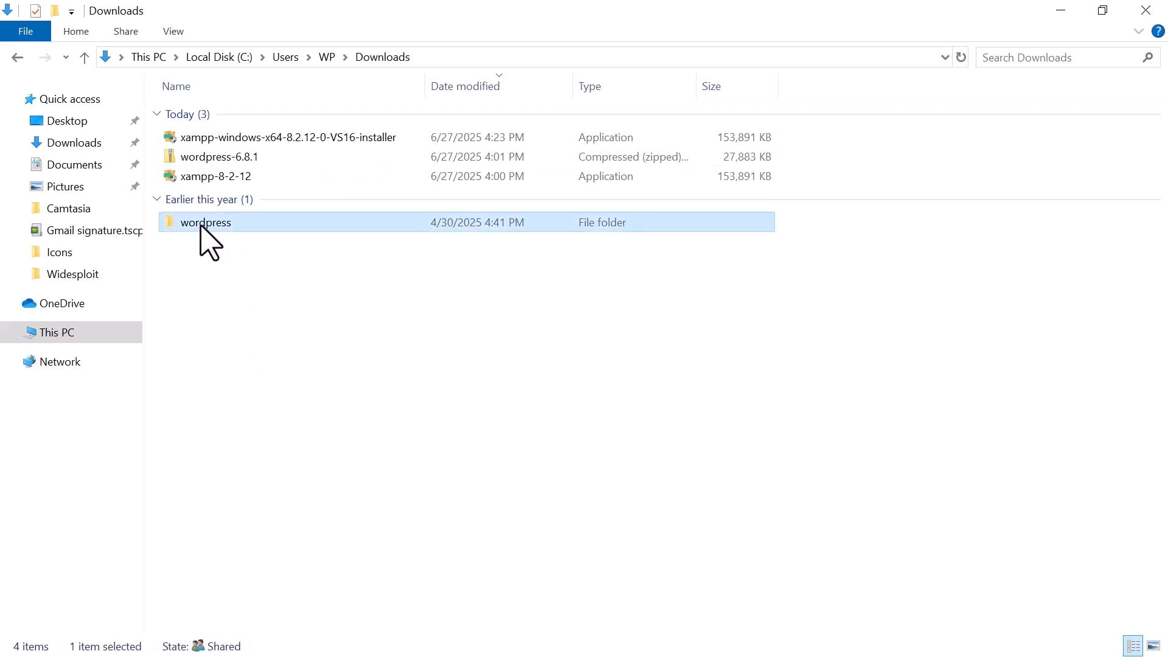
right_click(201, 225)
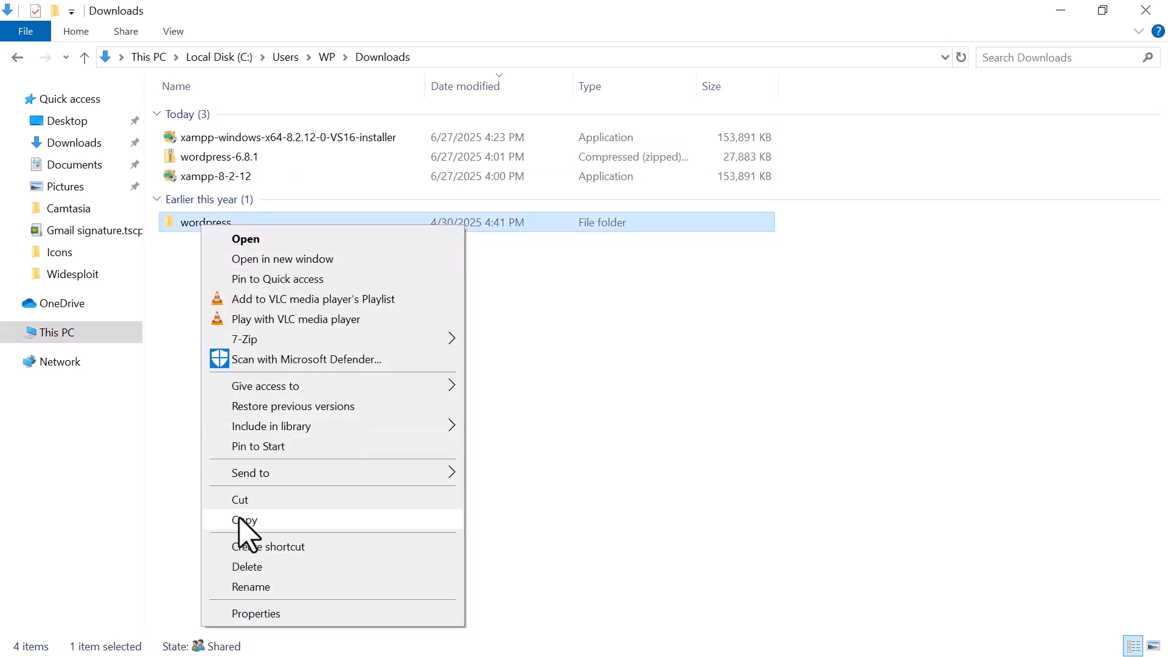
left_click(242, 500)
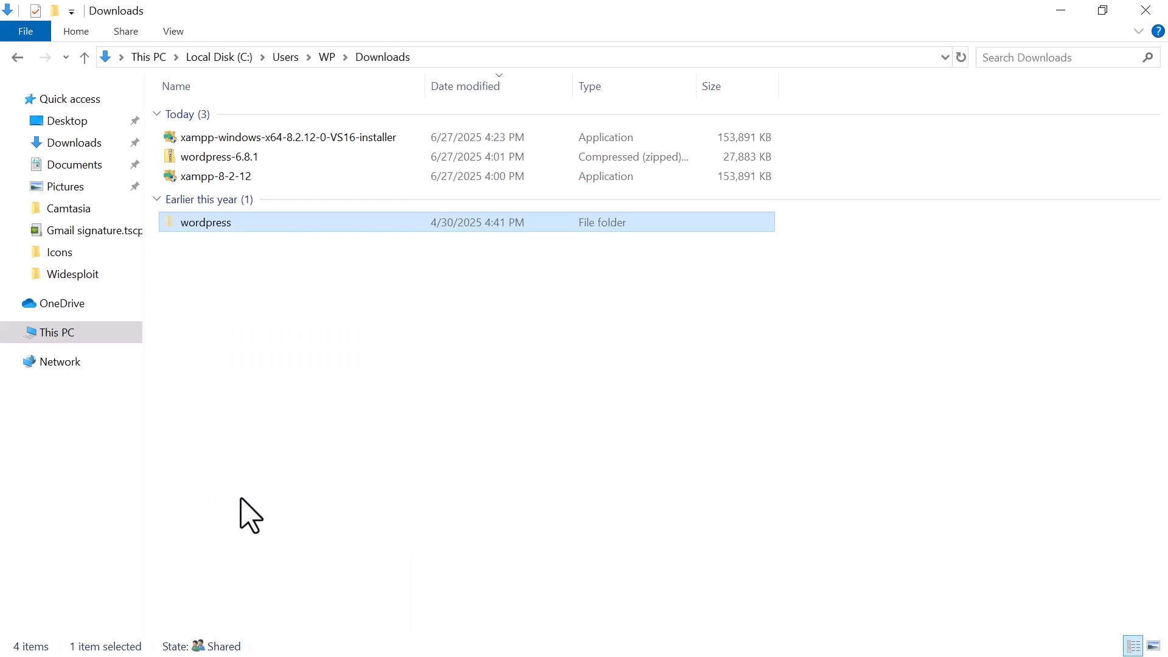
left_click(66, 336)
double_click(257, 267)
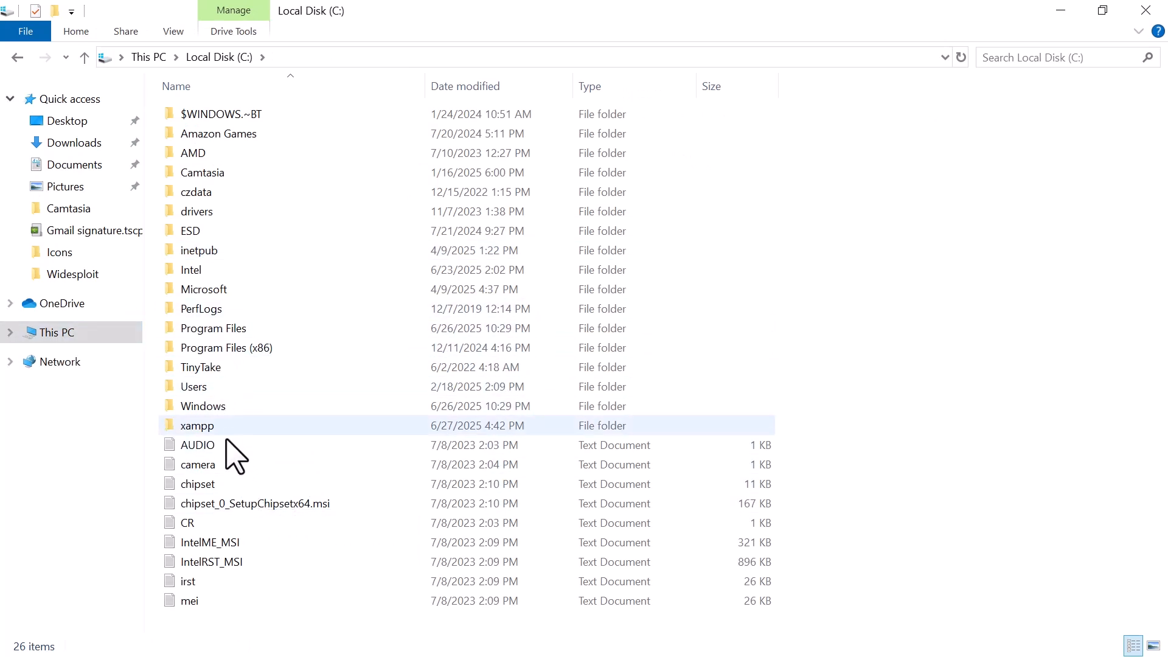
left_click(186, 426)
double_click(186, 428)
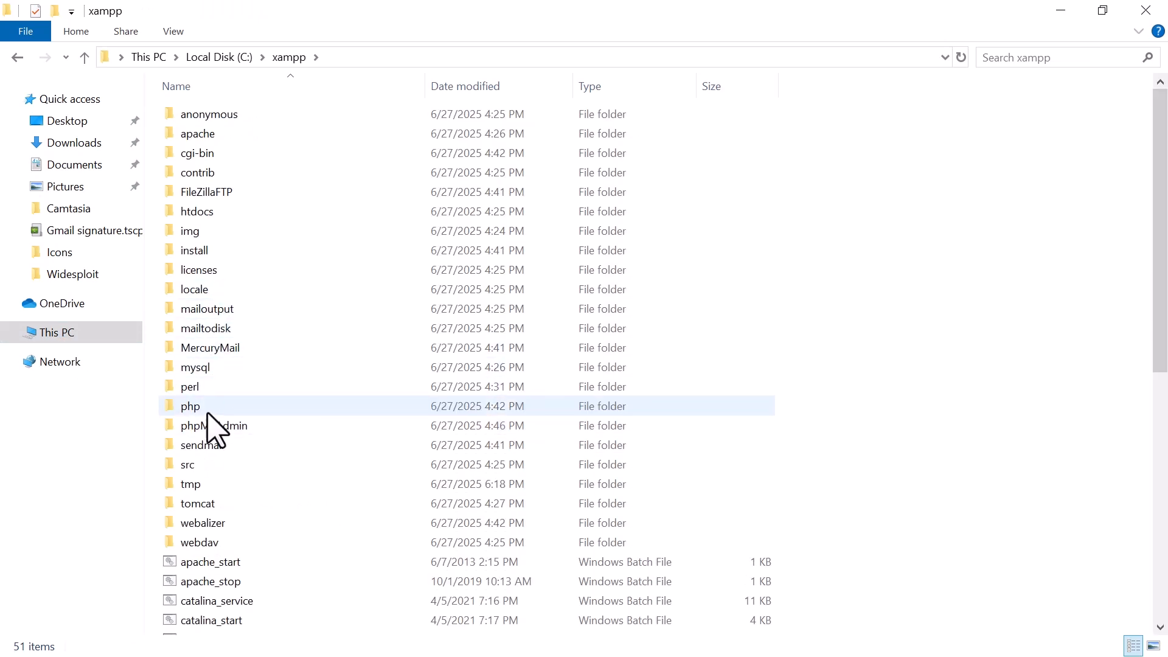
double_click(194, 215)
right_click(218, 324)
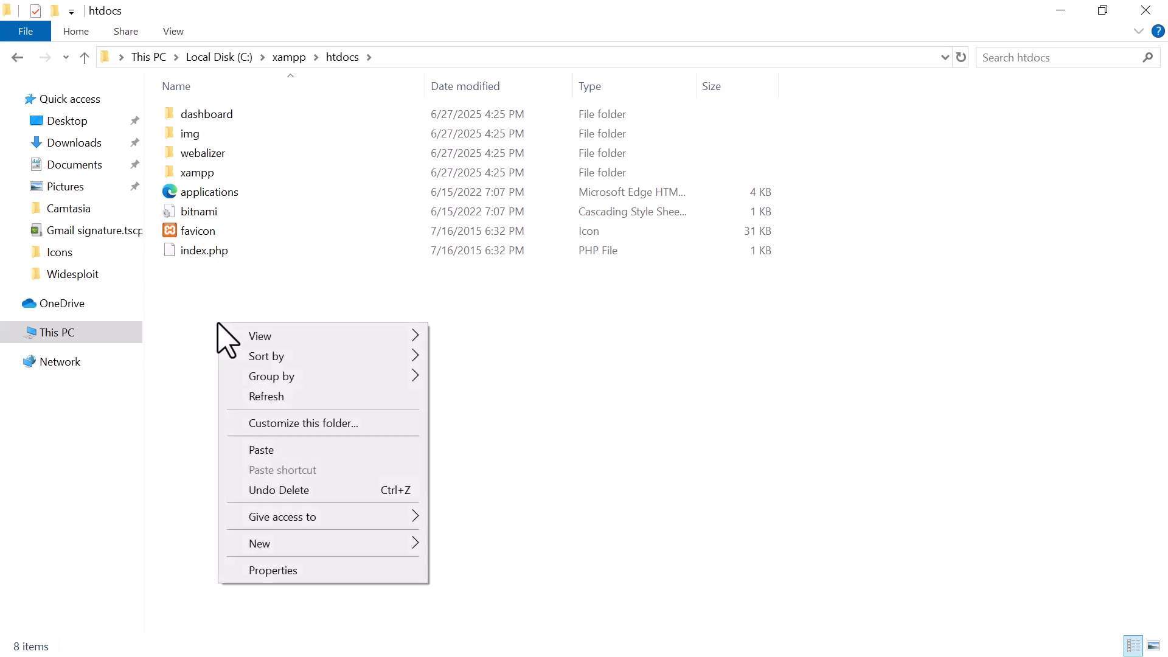
left_click(268, 451)
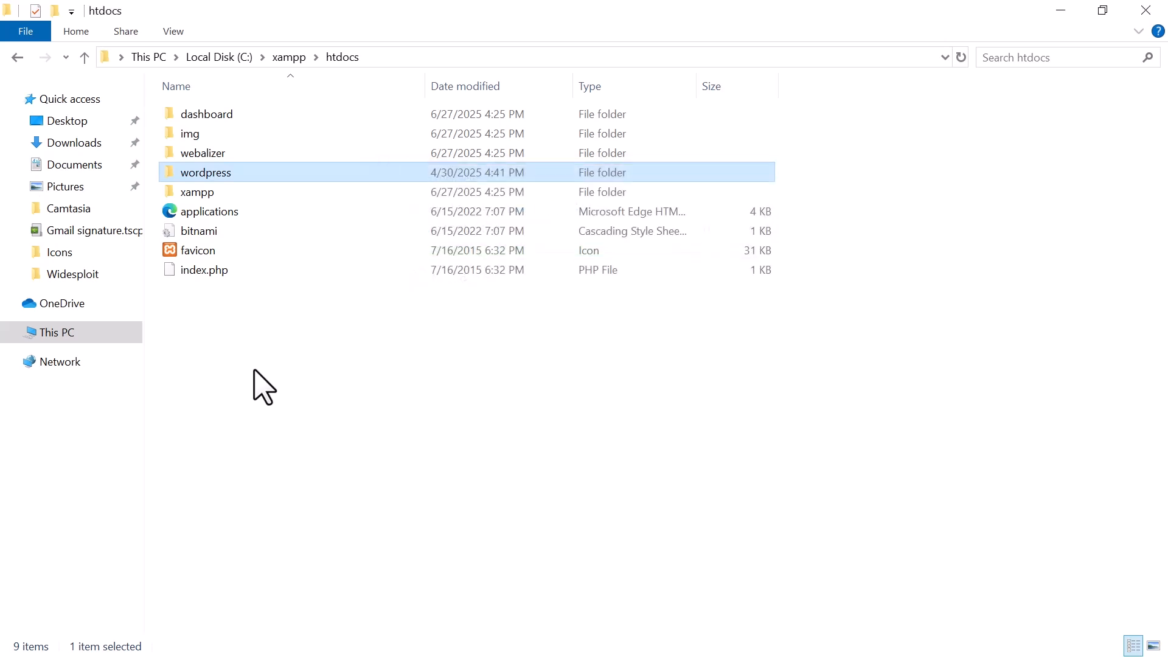
double_click(188, 175)
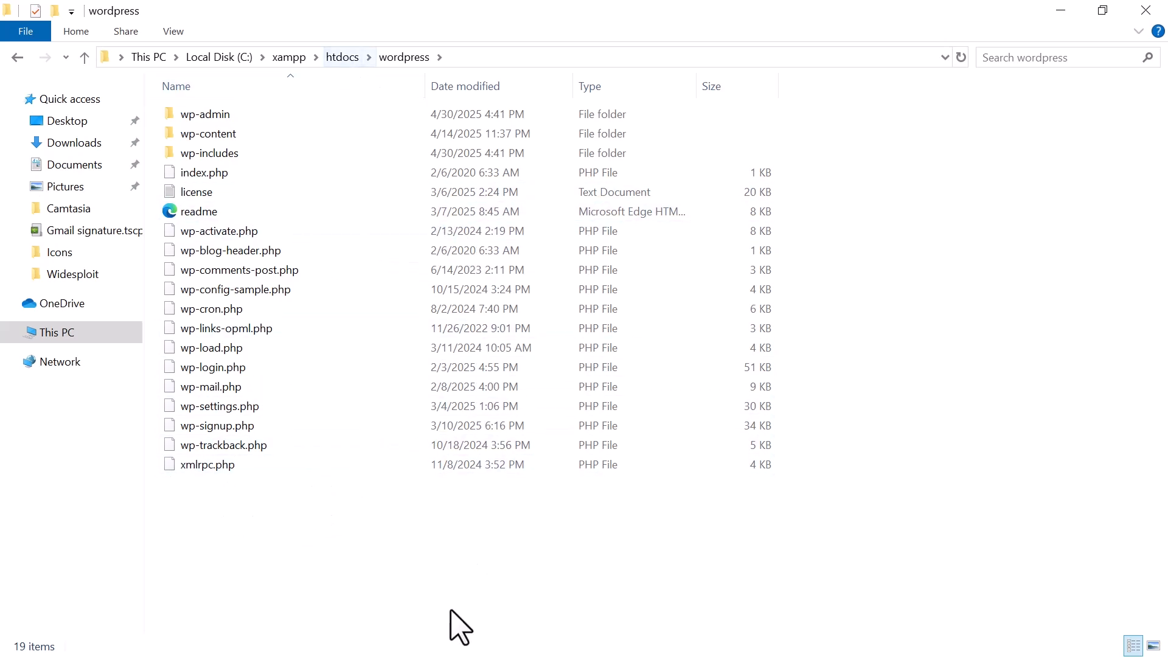
Switch to Google Chrome and load localhost/wordpress in place of the XAMPP dashboard address.
key("super")
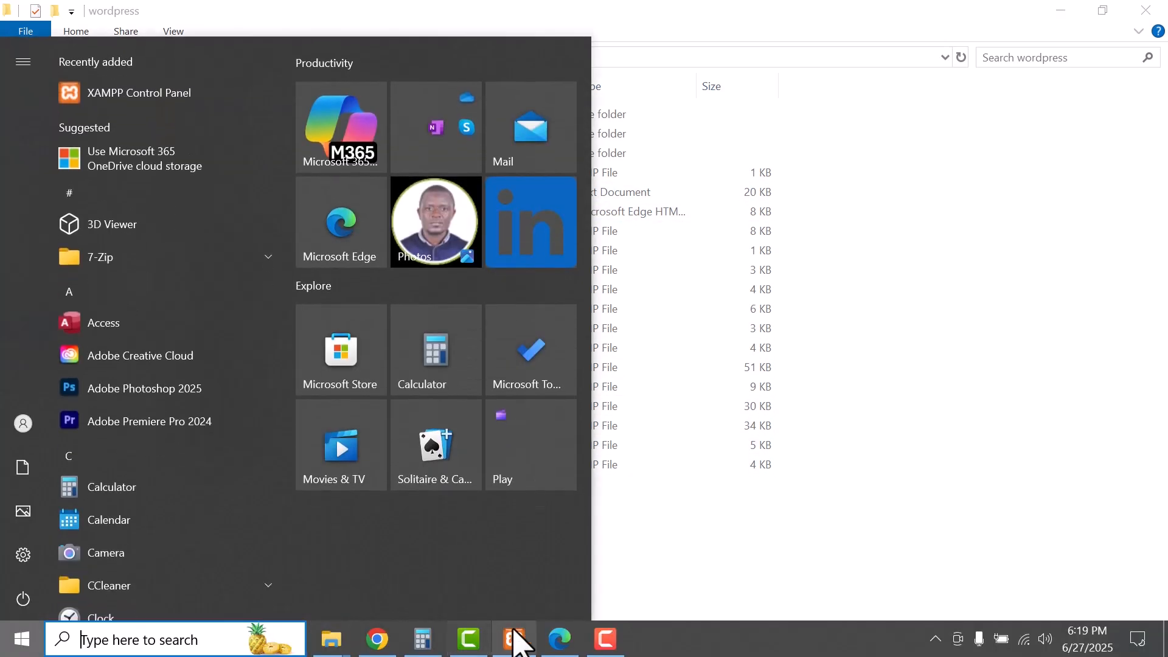
left_click(384, 639)
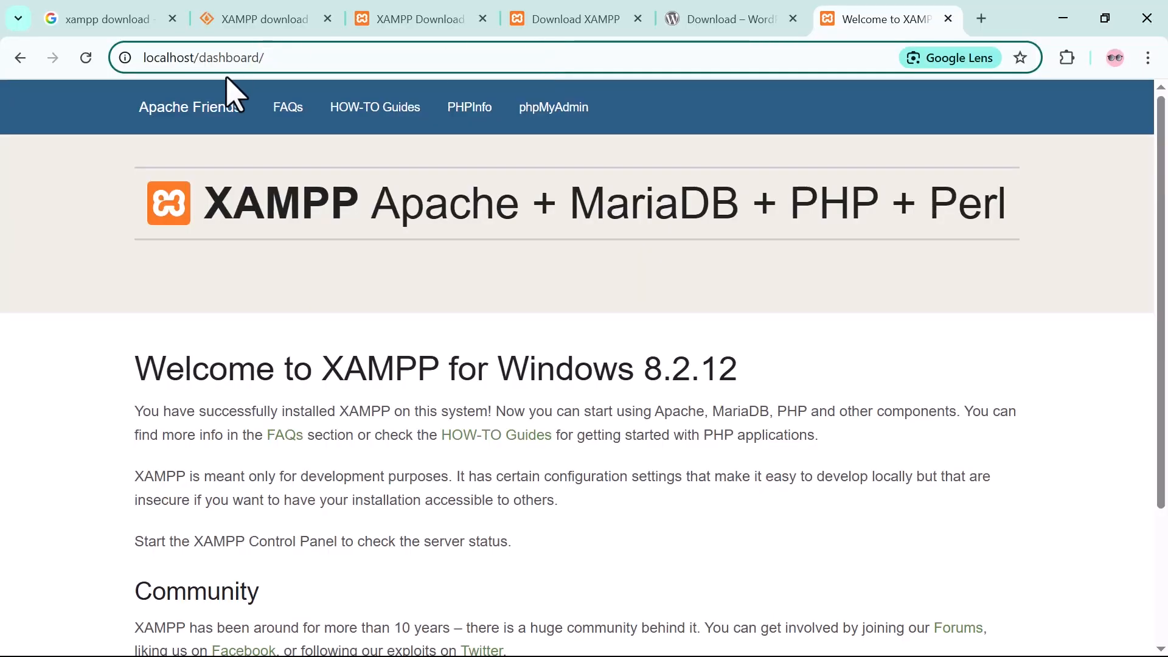
left_click_drag(265, 57, 208, 63)
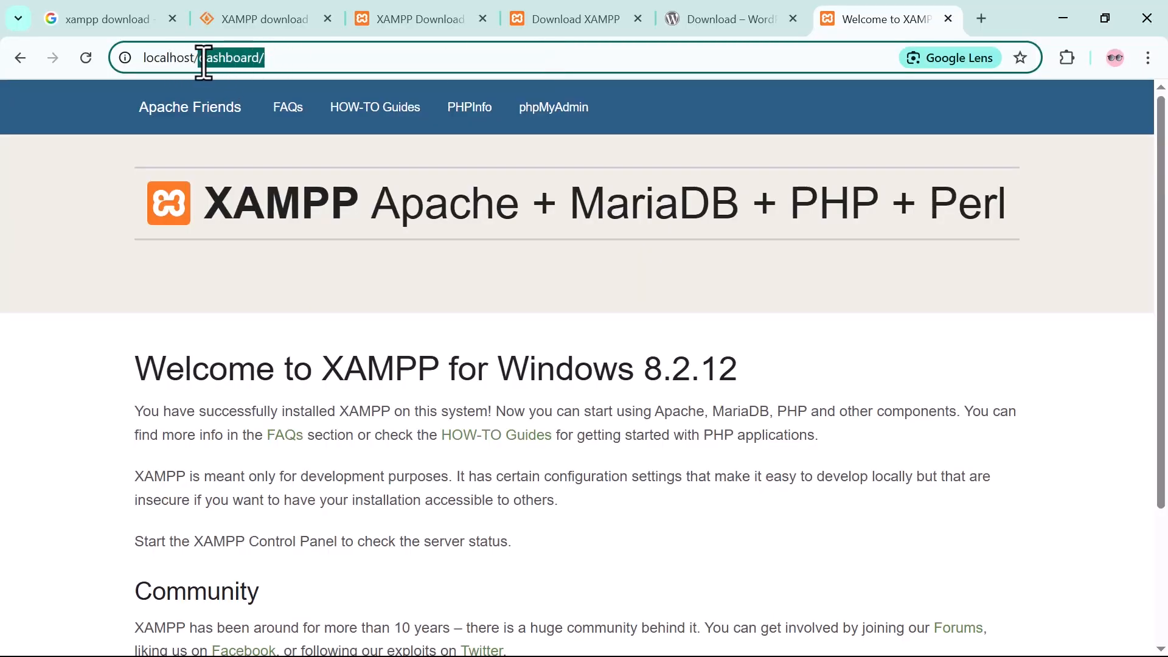
type("wordpress")
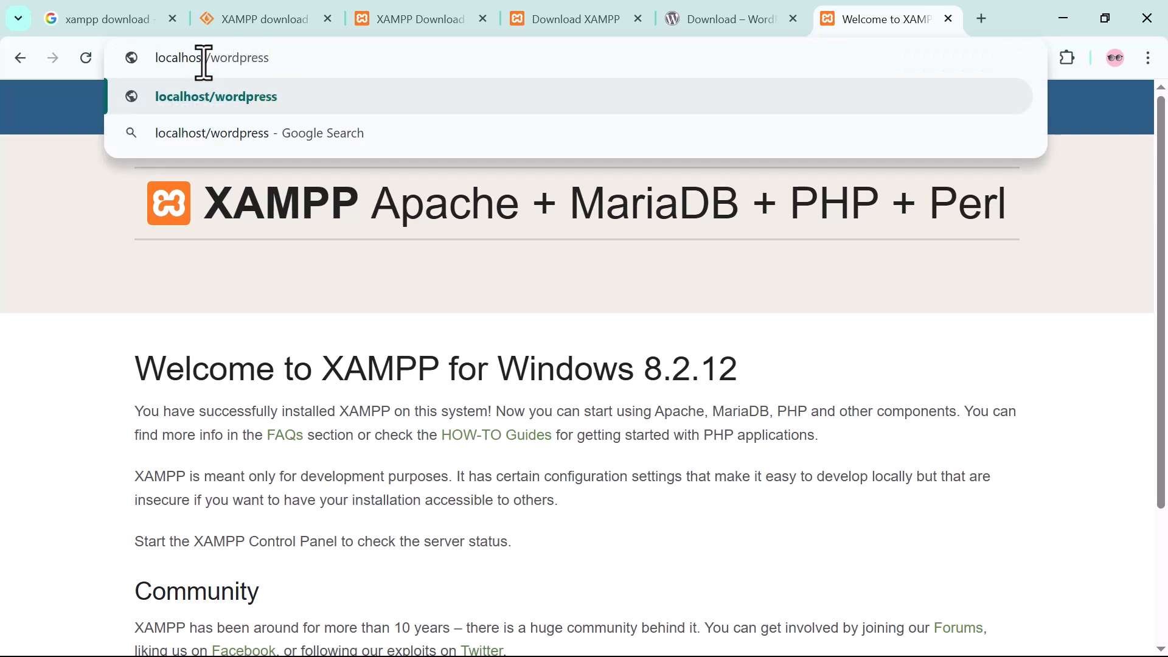
key("Return")
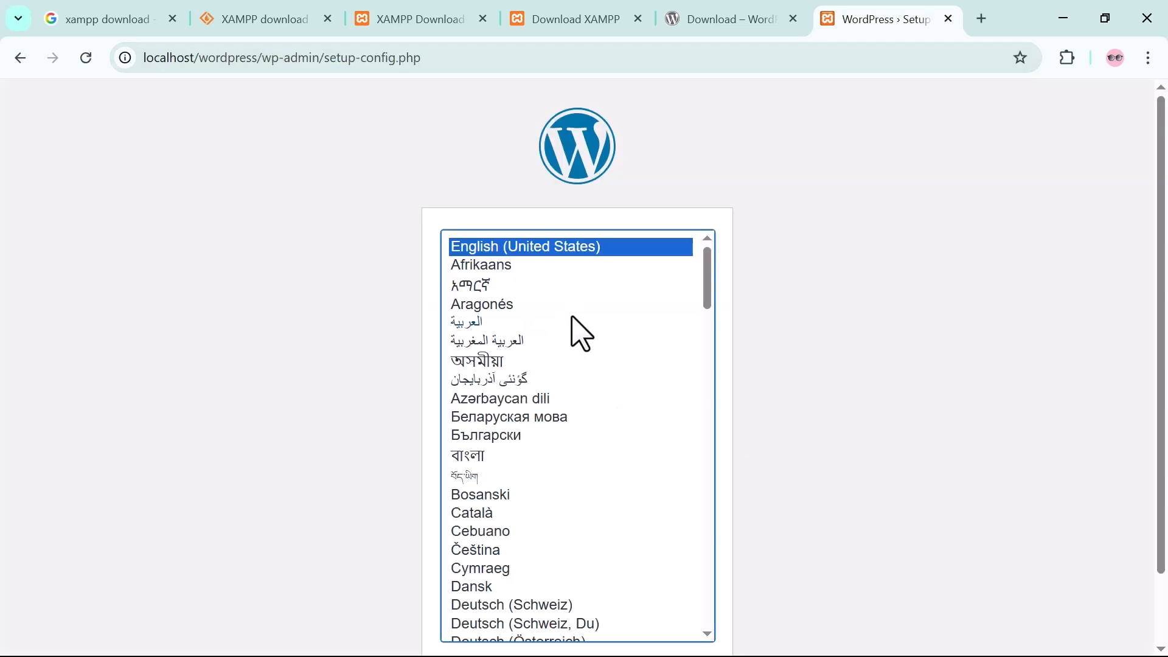
Keep English (United States) as the WordPress setup language and continue to the database connection details.
scroll(973, 328, "down", 2)
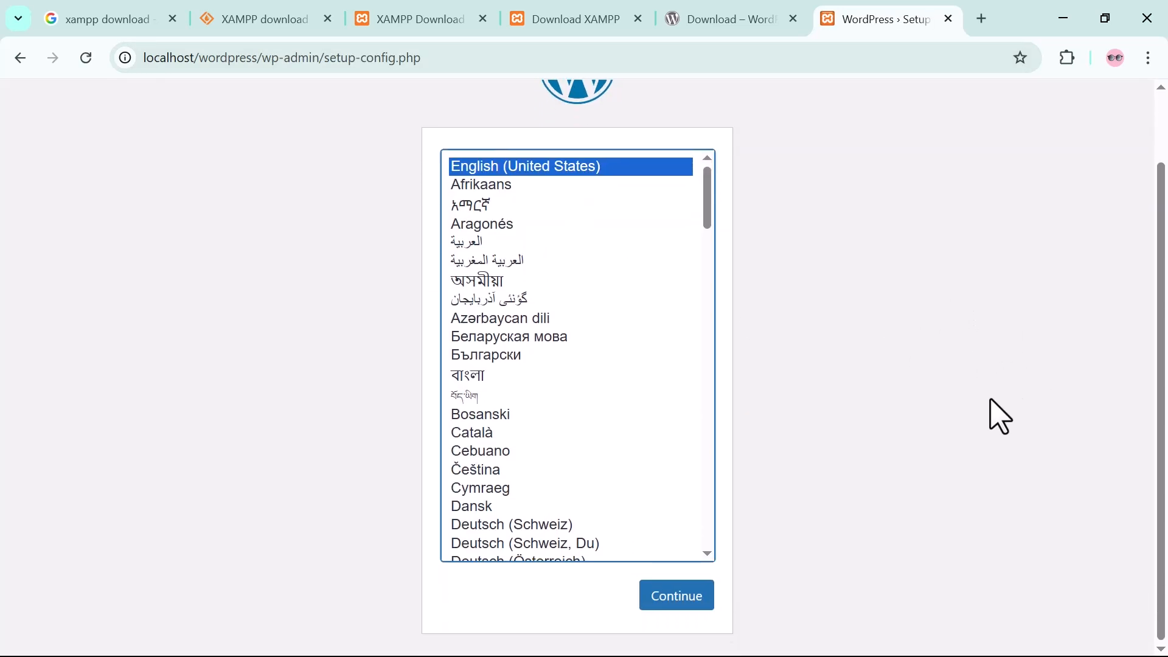
scroll(839, 463, "up", 2)
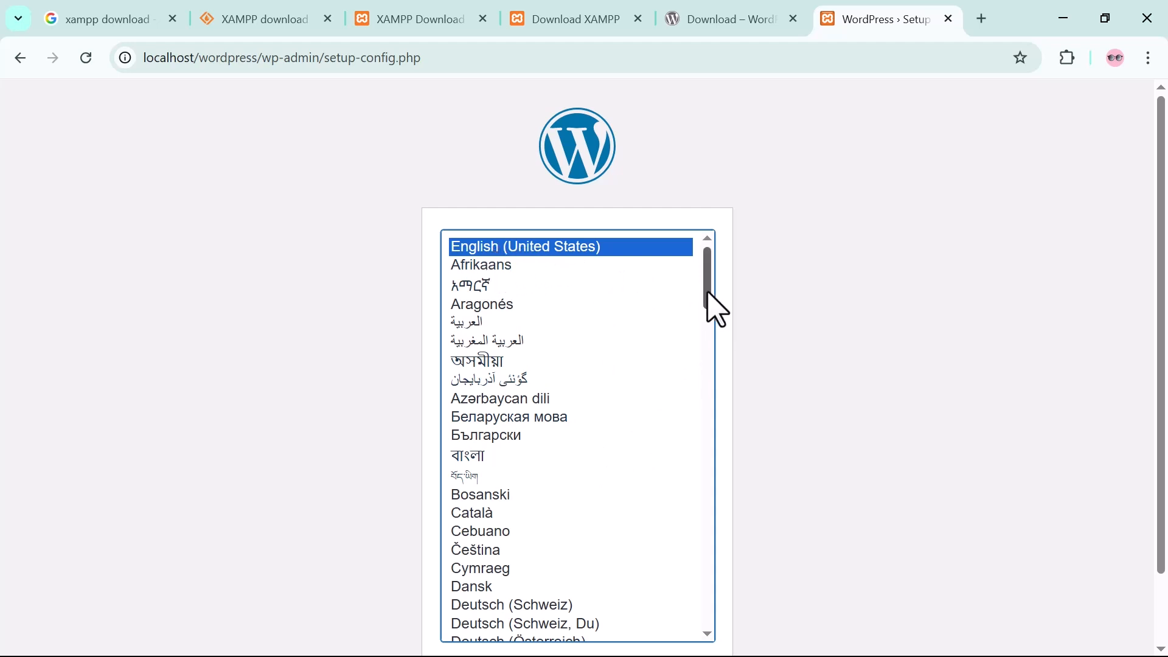
scroll(1158, 302, "down", 1)
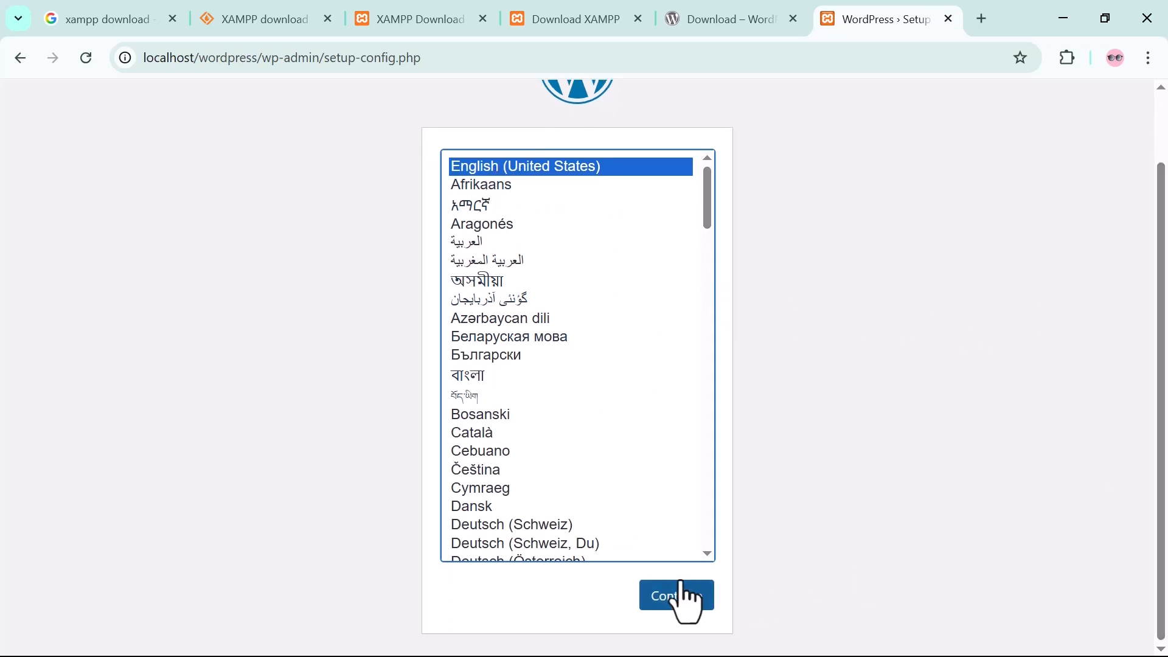
left_click(681, 599)
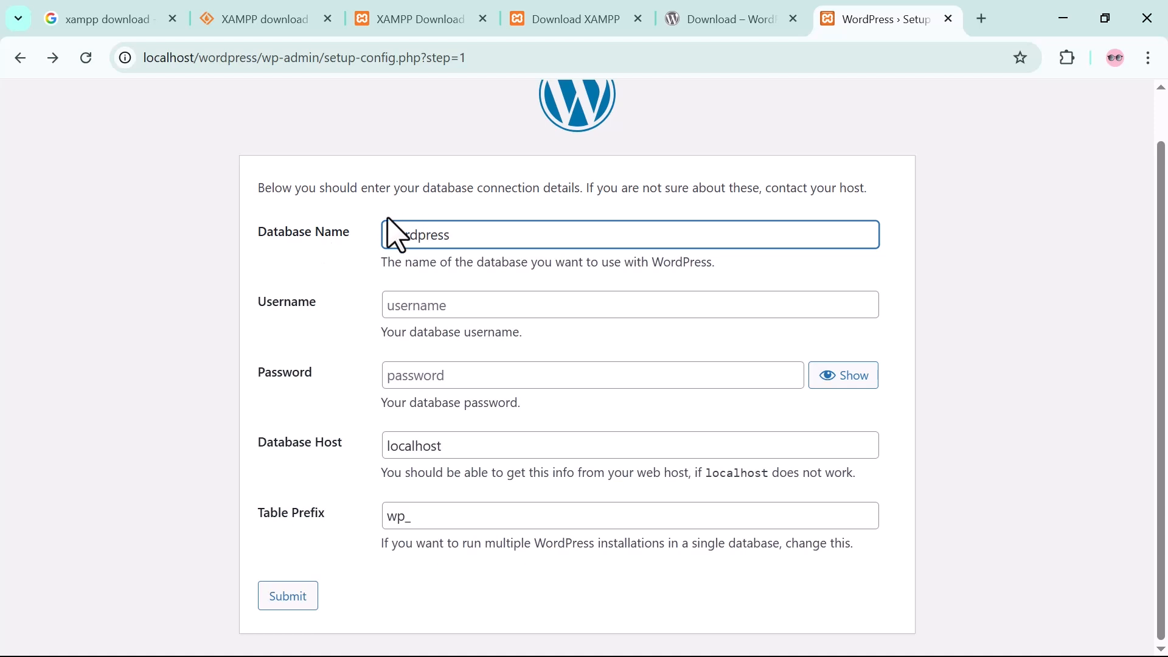
Submit the database details with username root, an empty password and the other defaults kept, and run the WordPress installation.
left_click(457, 301)
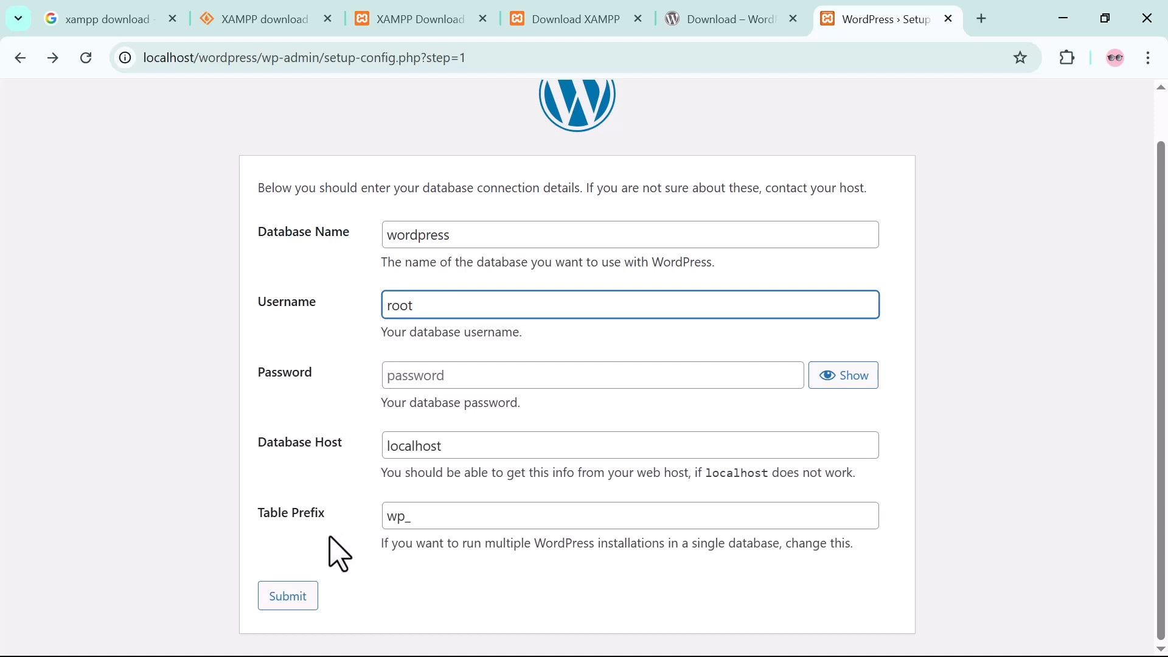
left_click(292, 603)
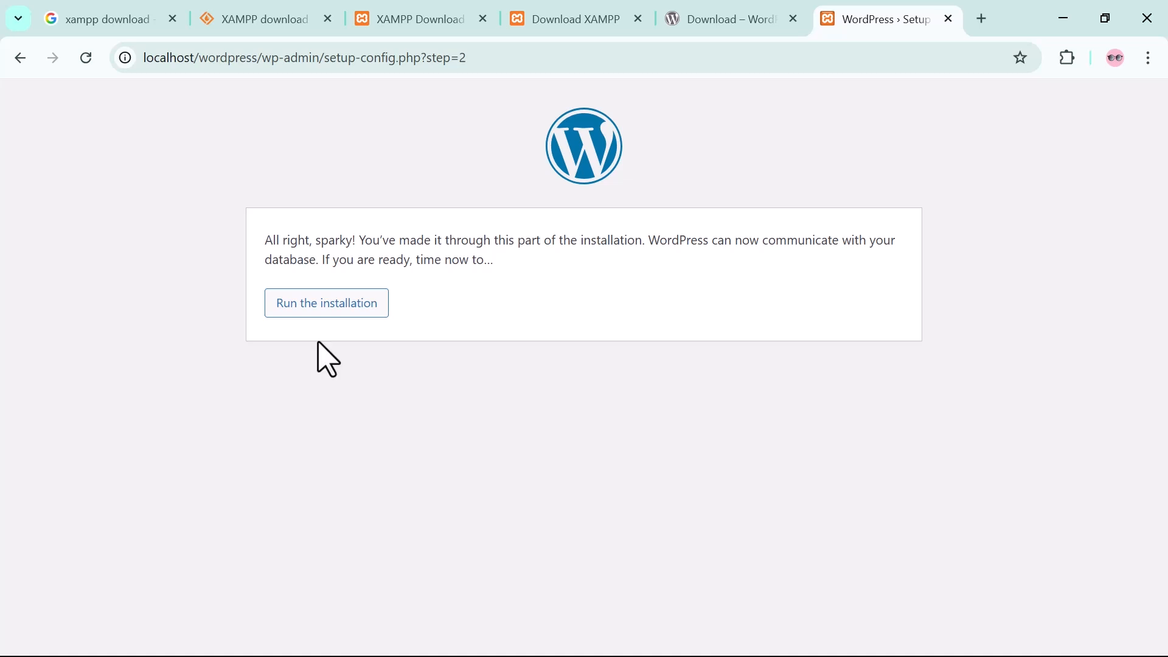
left_click(297, 309)
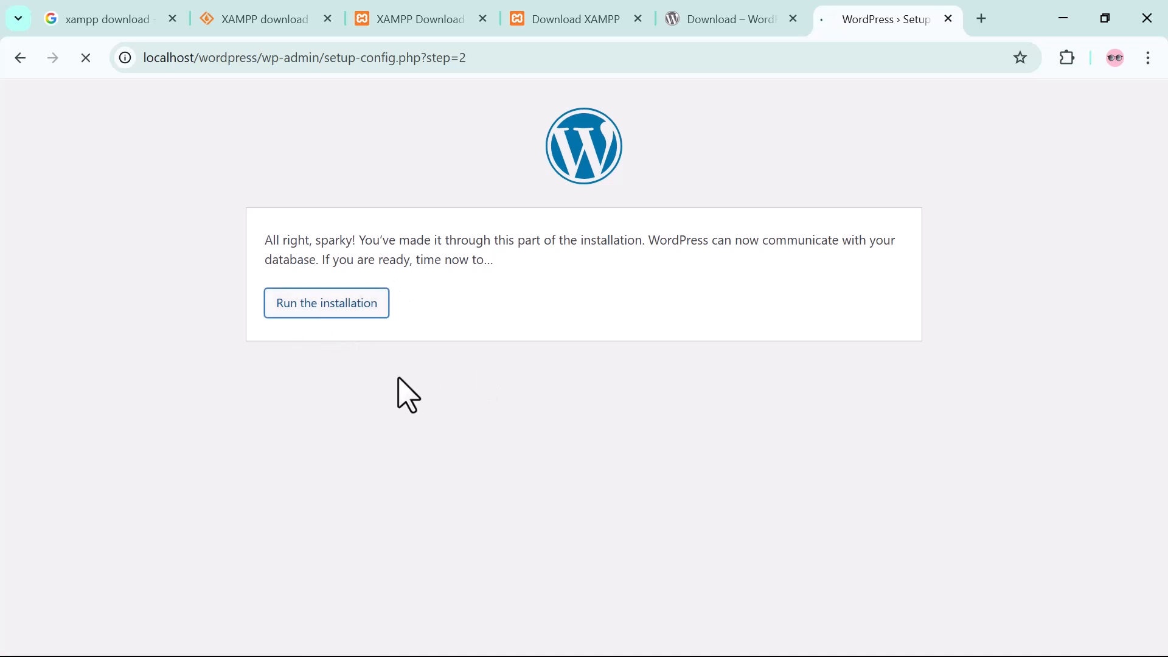
Enter "Wordpress tutorials" as the site title and "admin" as the username in the WordPress installation form.
scroll(256, 510, "down", 1)
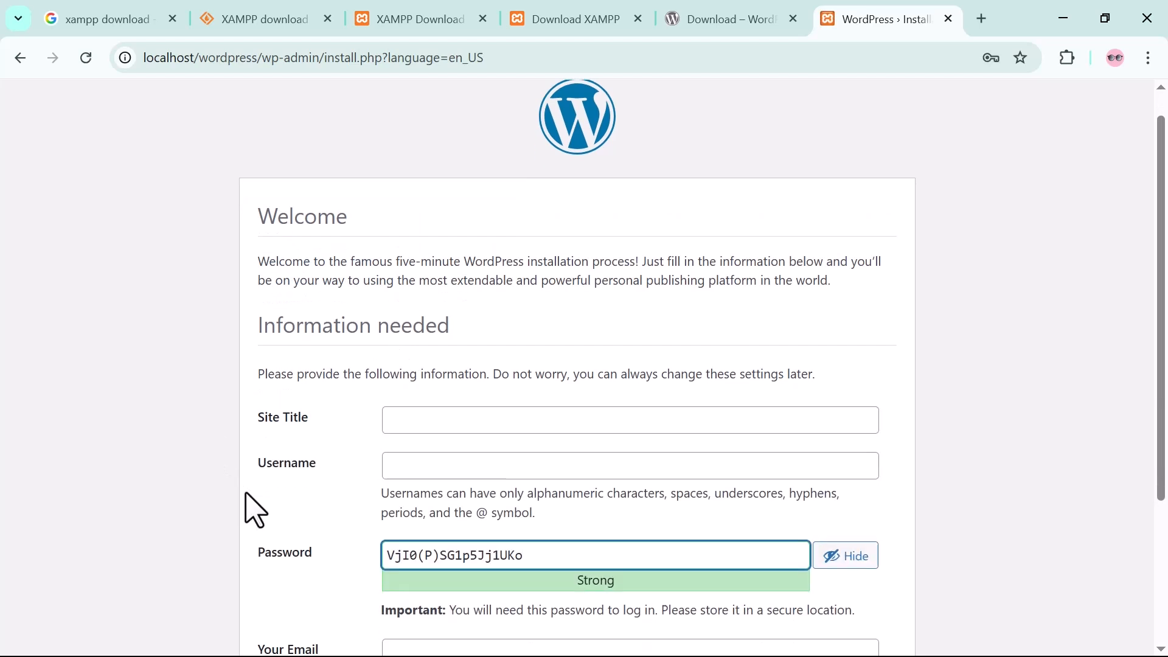
scroll(255, 510, "down", 1)
left_click(438, 361)
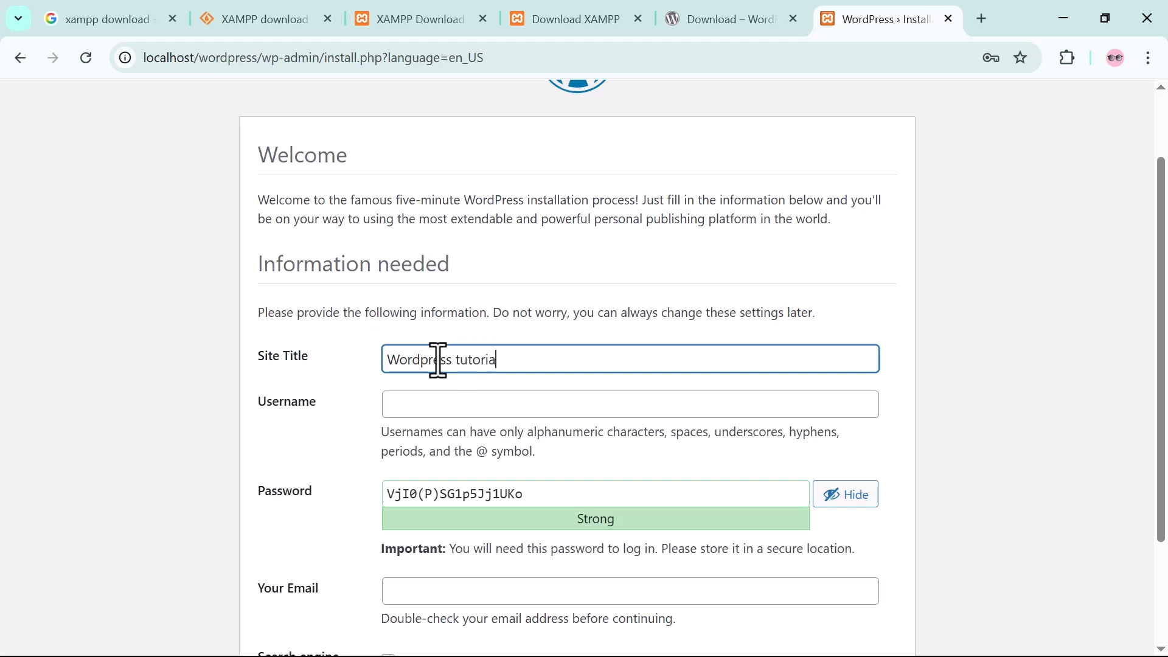
left_click(436, 401)
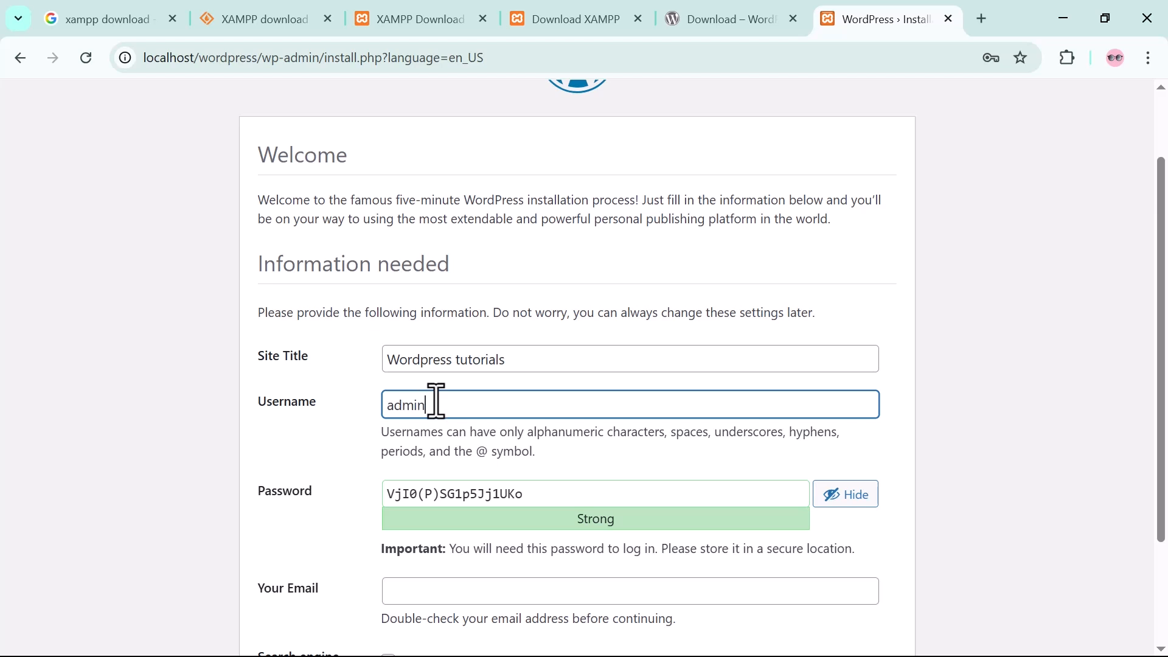
Replace the generated password with a chosen account password, allow the weak password, and submit the form with the email left empty.
triple_click(532, 491)
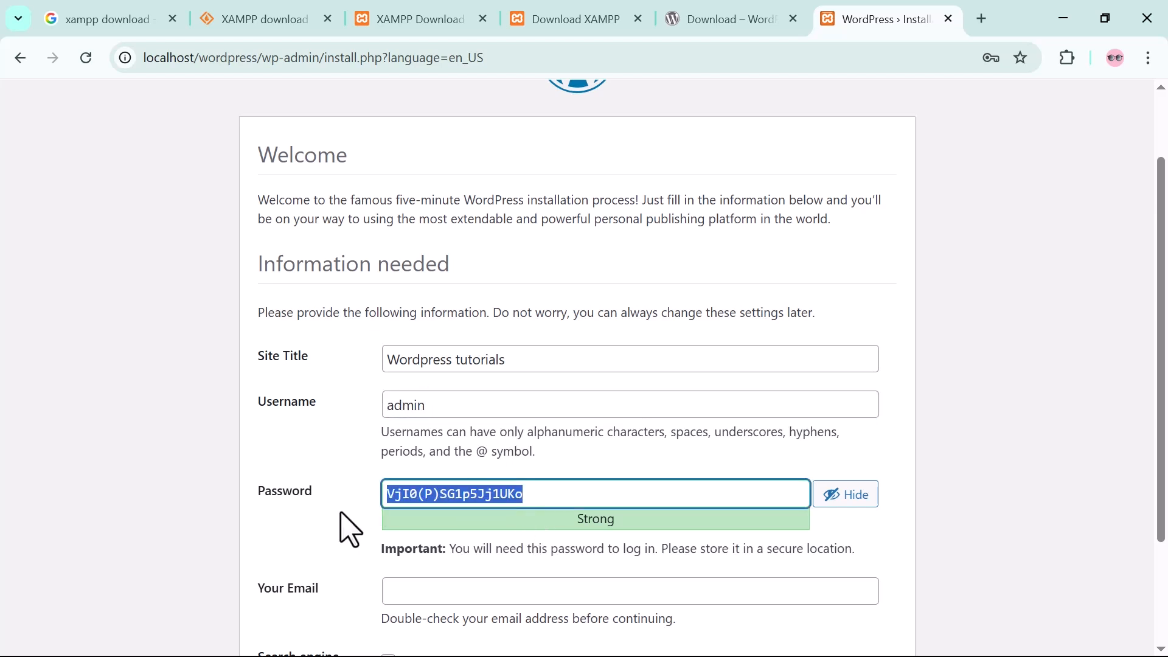
type("admin")
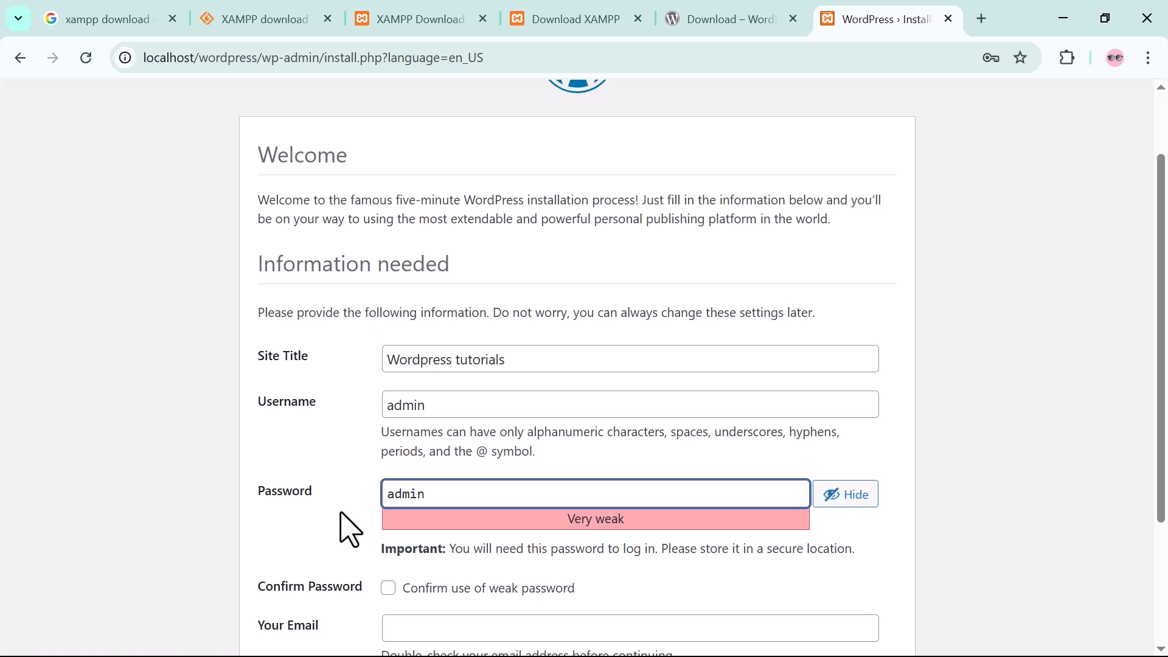
left_click(293, 492)
left_click(359, 505)
scroll(357, 512, "down", 1)
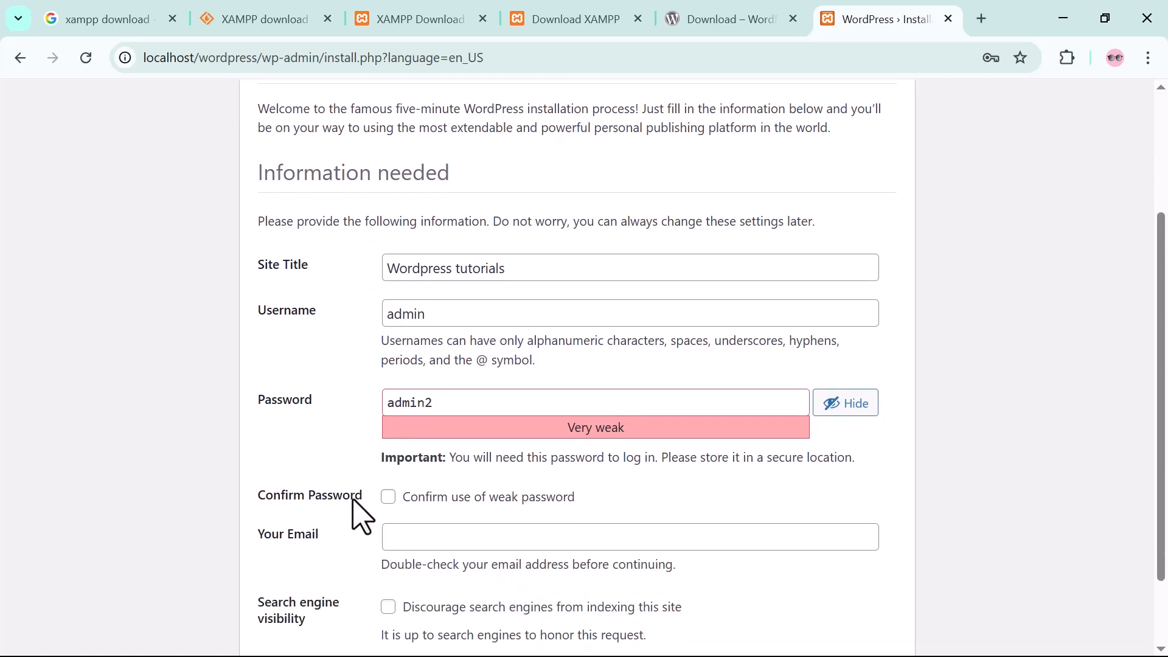
scroll(538, 518, "down", 1)
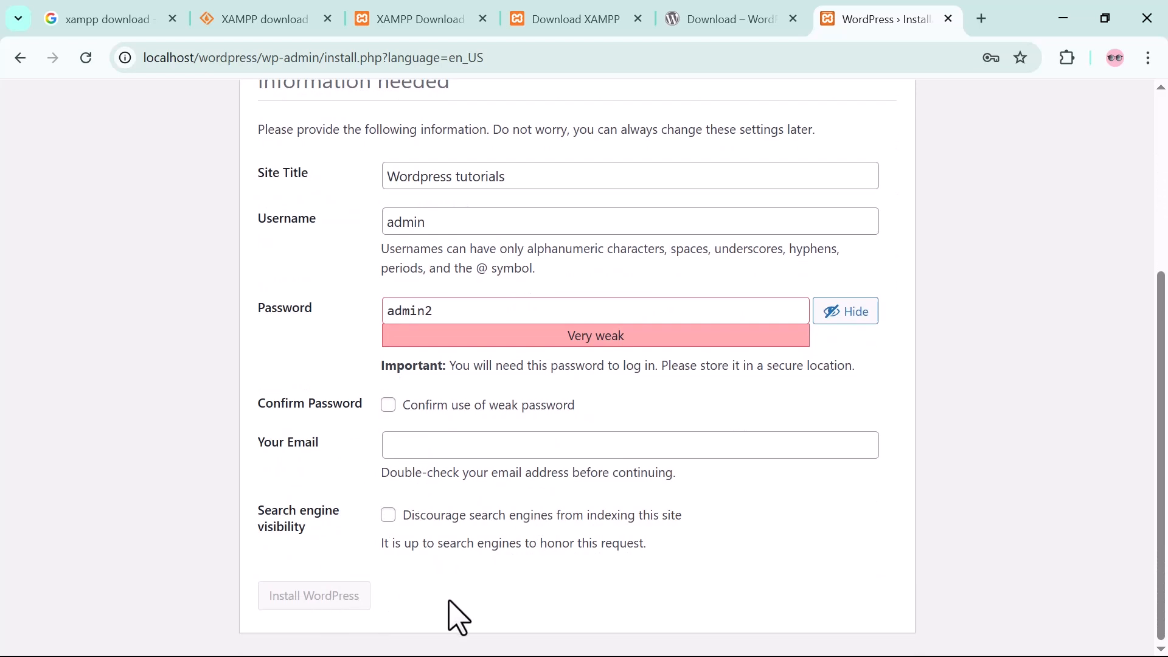
left_click(388, 406)
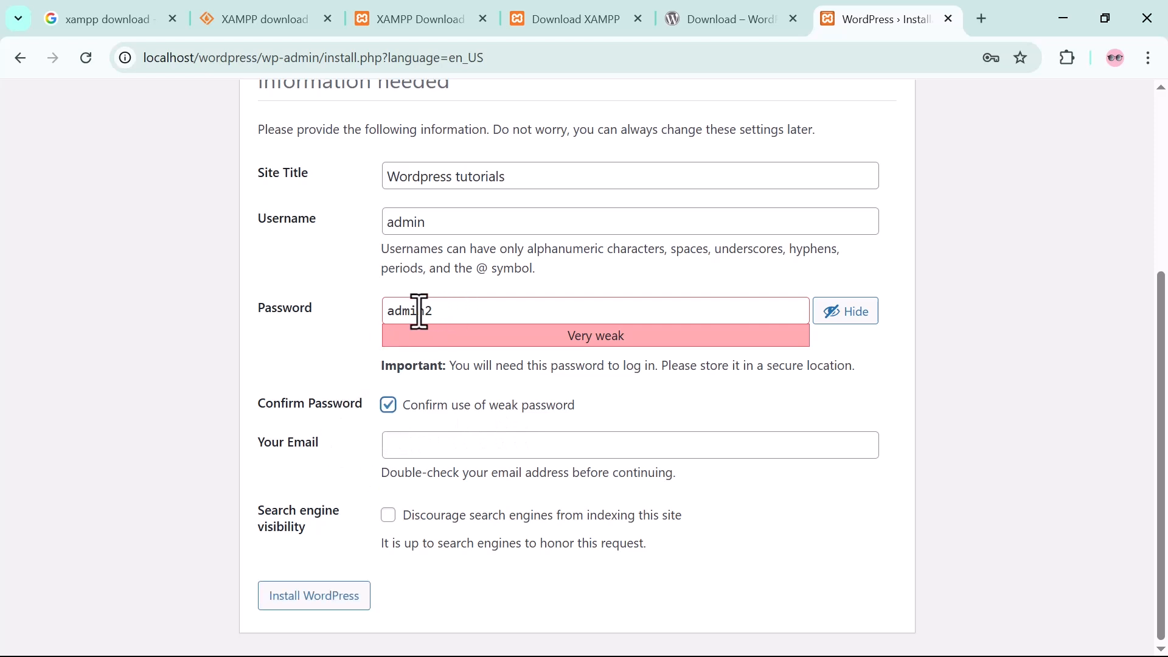
left_click(442, 312)
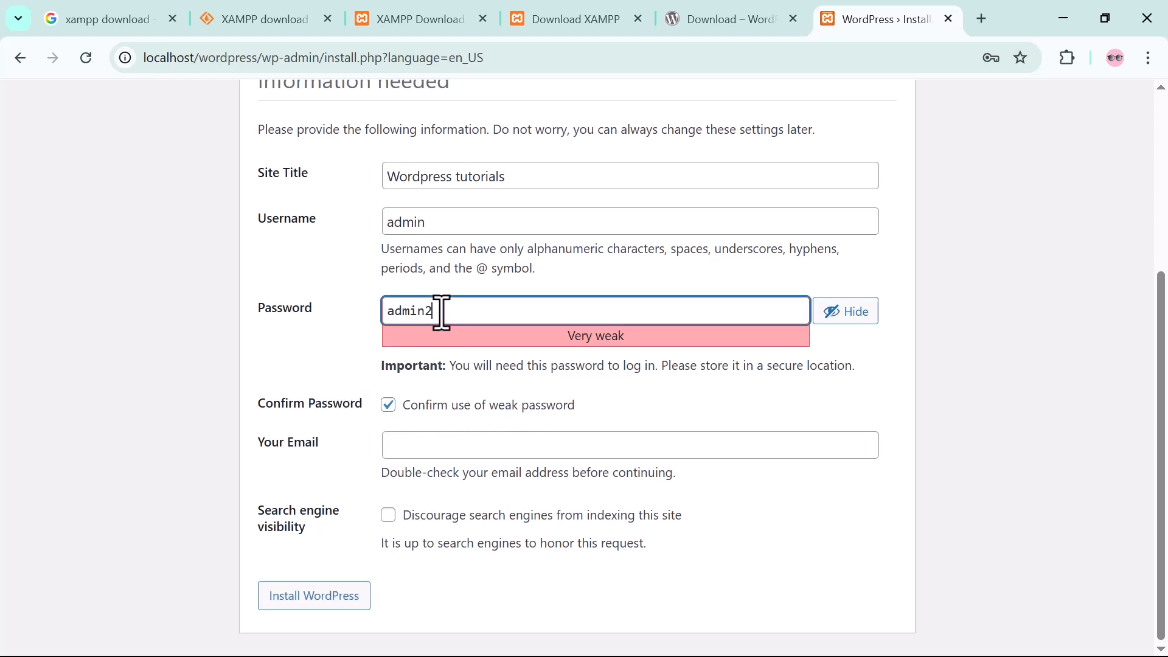
left_click(308, 602)
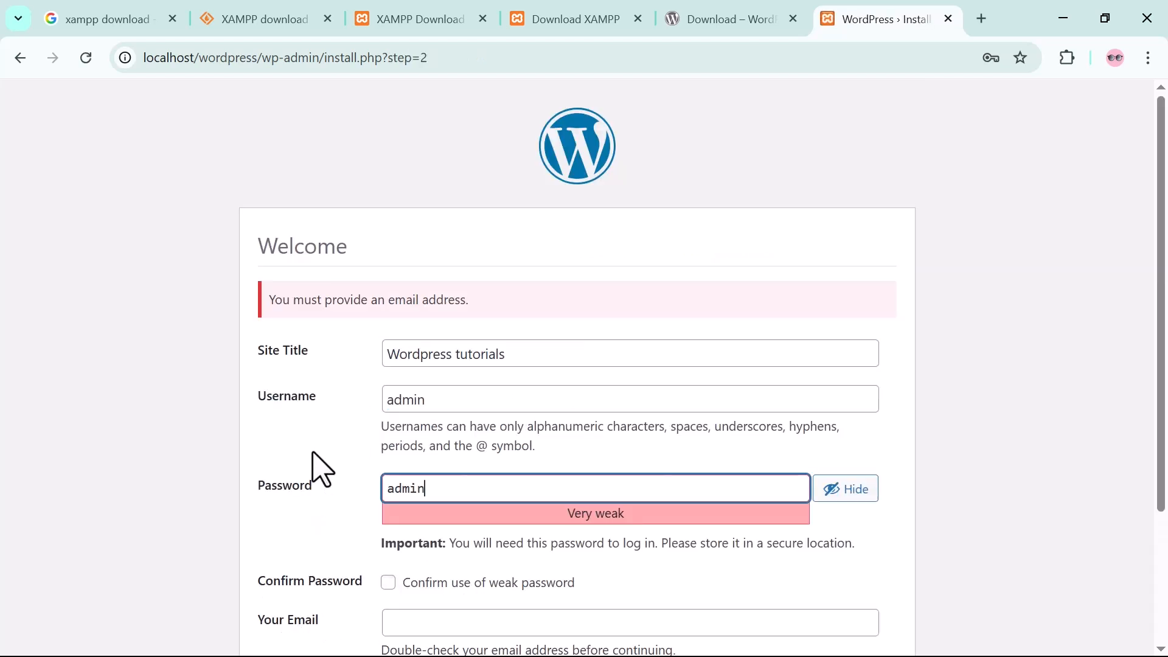
Fill in the administrator's email address, confirm use of the weak password again, and install WordPress.
scroll(340, 456, "down", 3)
left_click(445, 450)
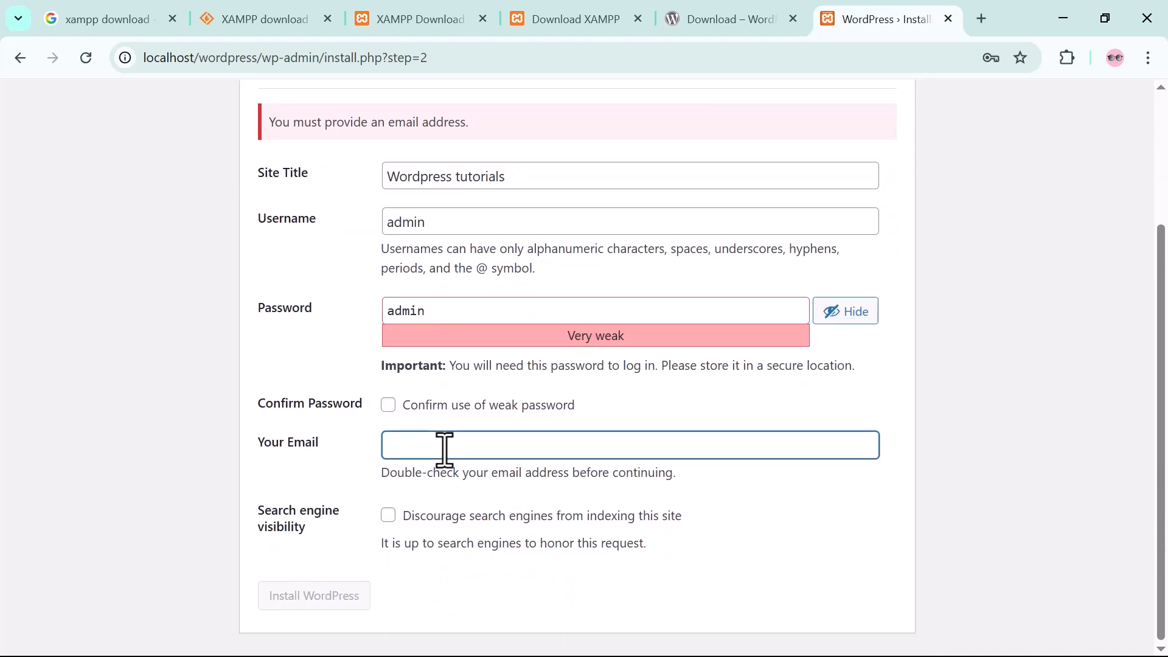
type("admi")
type("n@localhost.ecom")
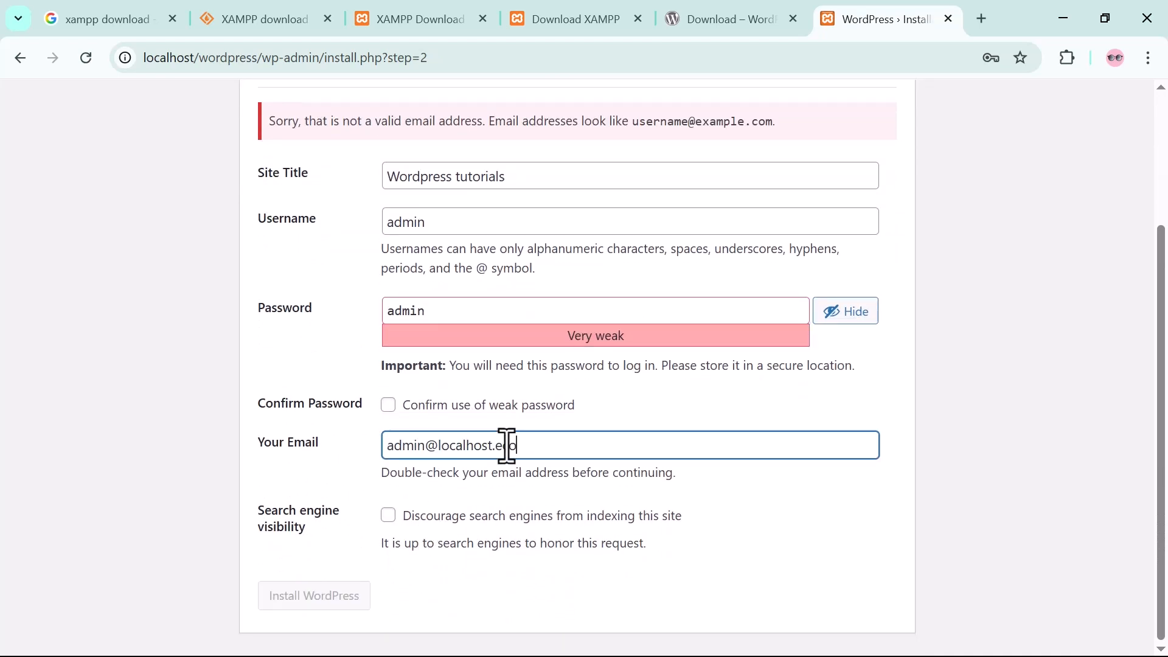
left_click(457, 537)
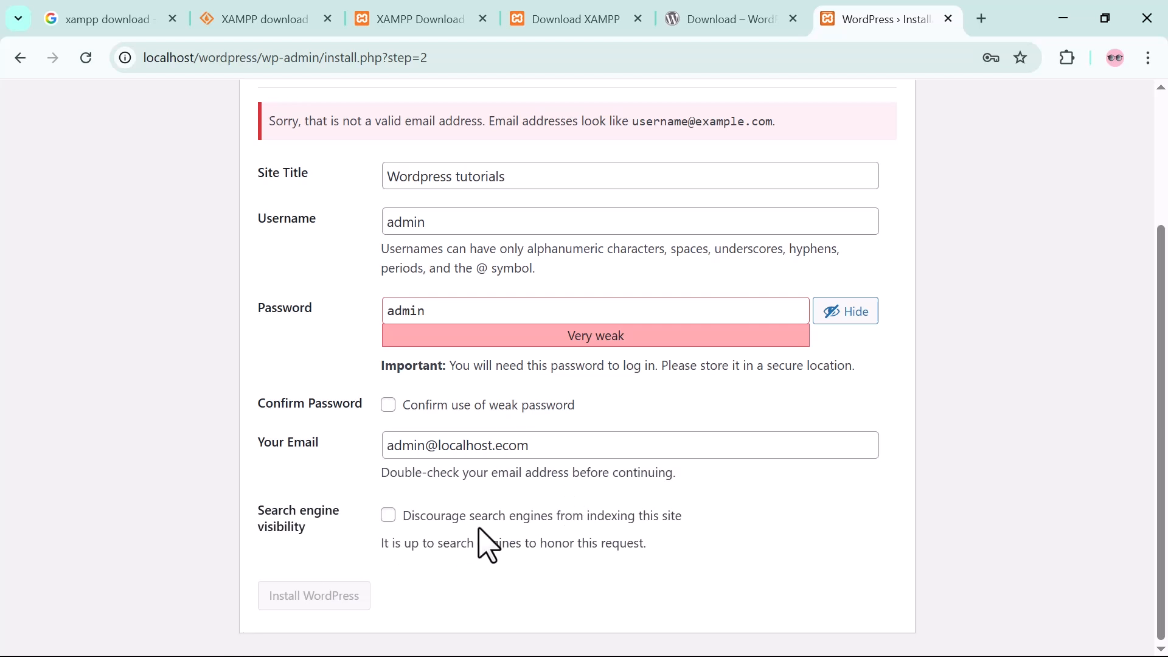
left_click(389, 405)
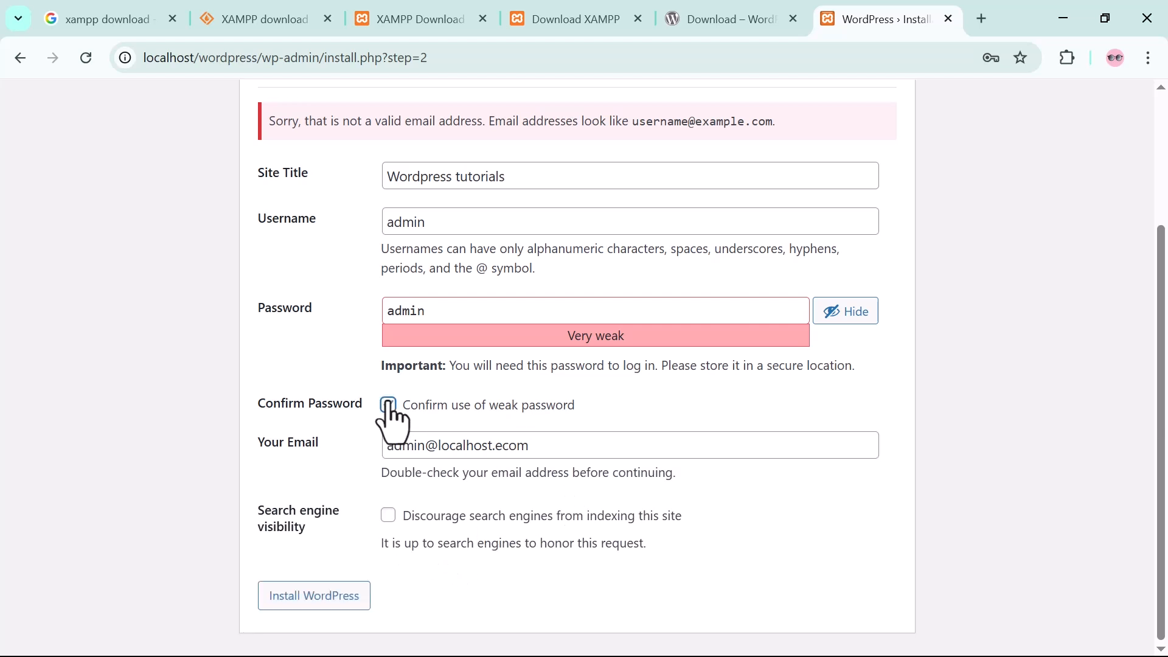
left_click(289, 599)
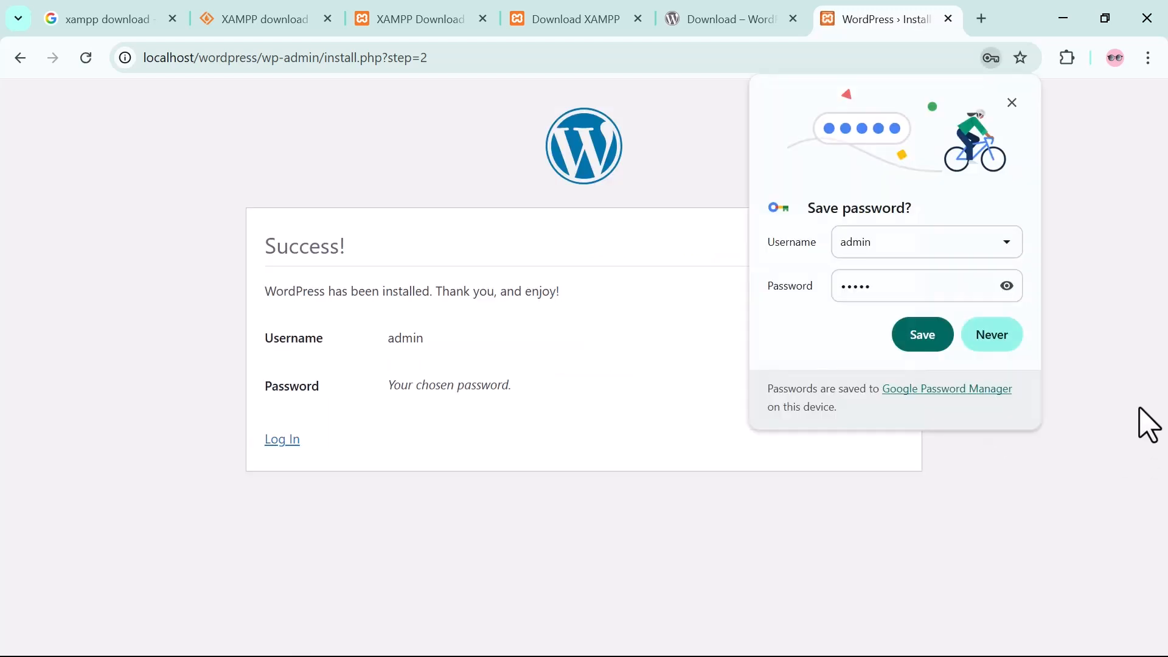
Decline saving the password in the browser and log in to WordPress with the username admin and the account password.
left_click(1000, 341)
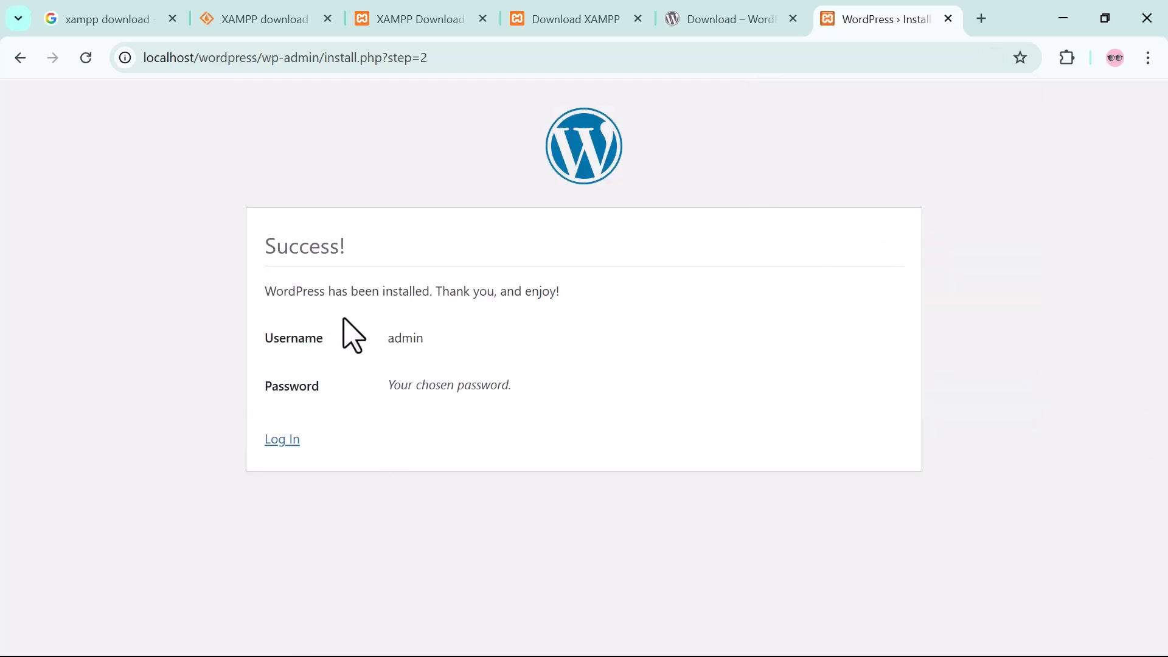
left_click(280, 441)
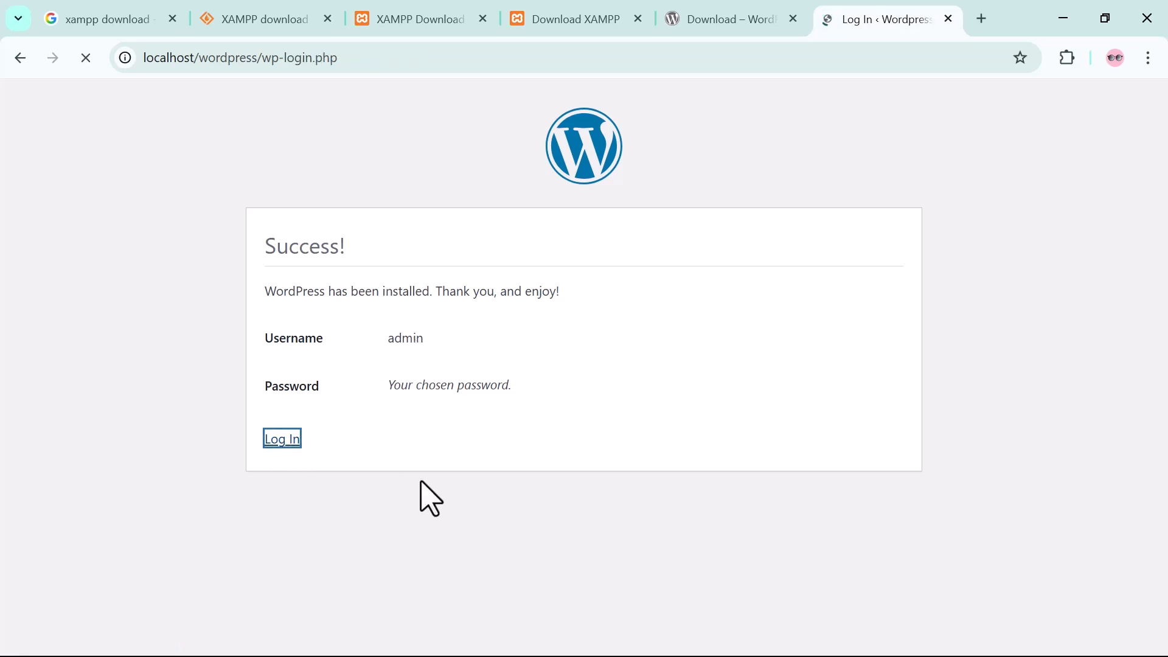
type("dmin")
key("Tab")
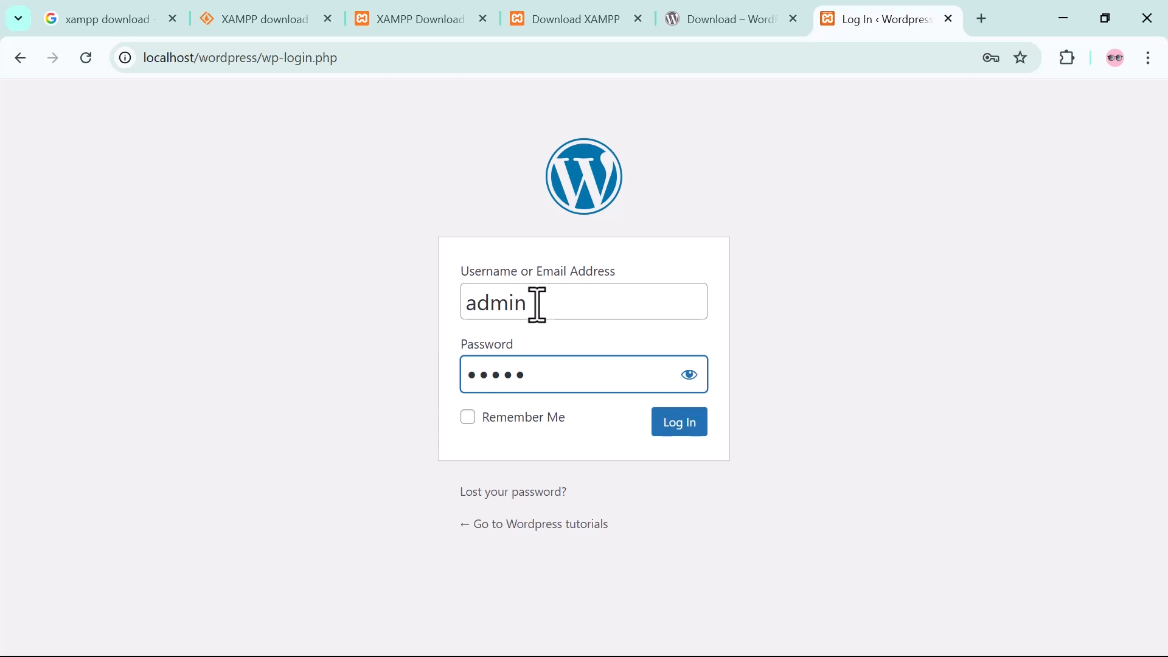
left_click(680, 426)
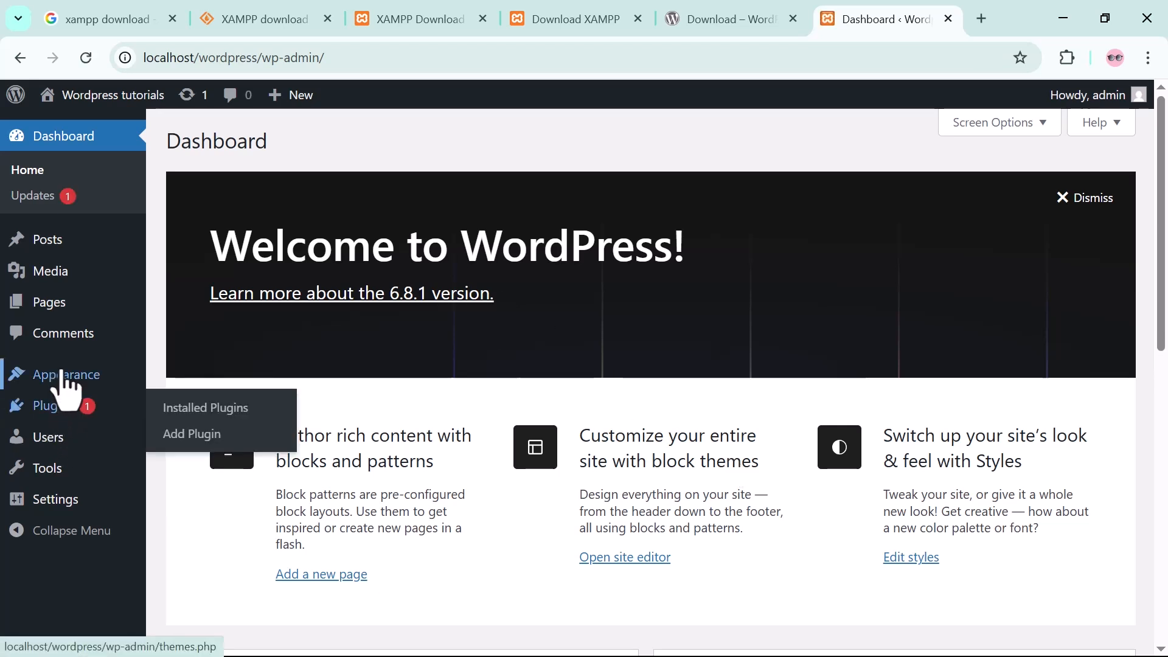
Open the installed themes, view the details of Twenty Twenty-Four, and activate that theme.
mouse_move(61, 379)
left_click(182, 388)
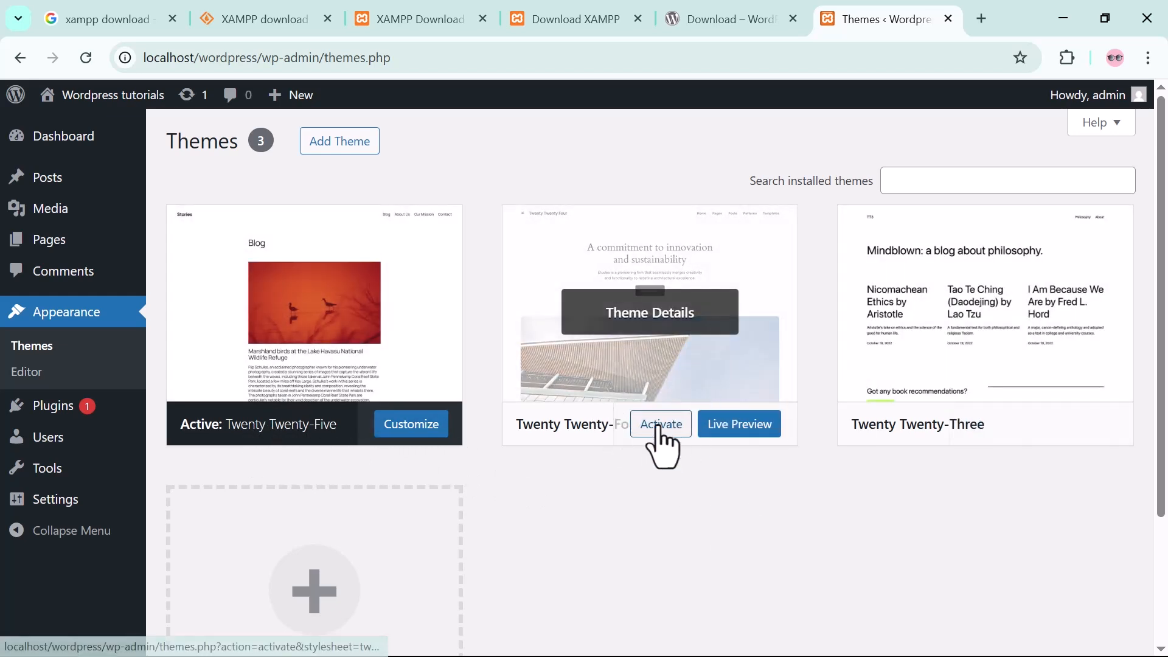
left_click(736, 374)
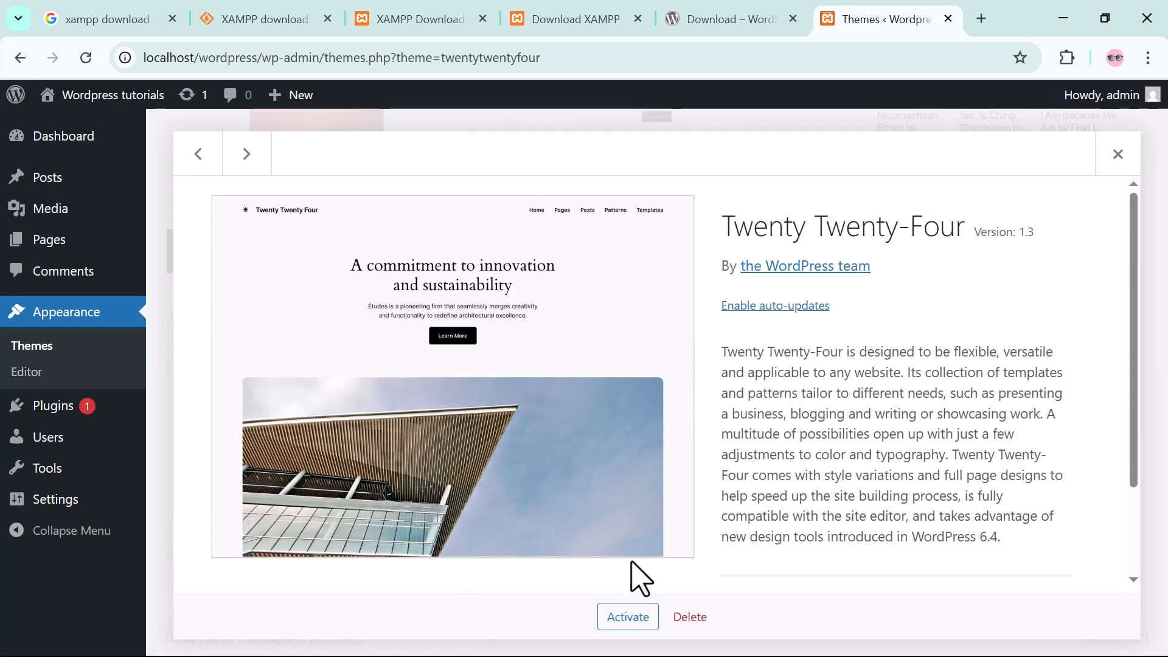
scroll(633, 581, "down", 2)
left_click(628, 619)
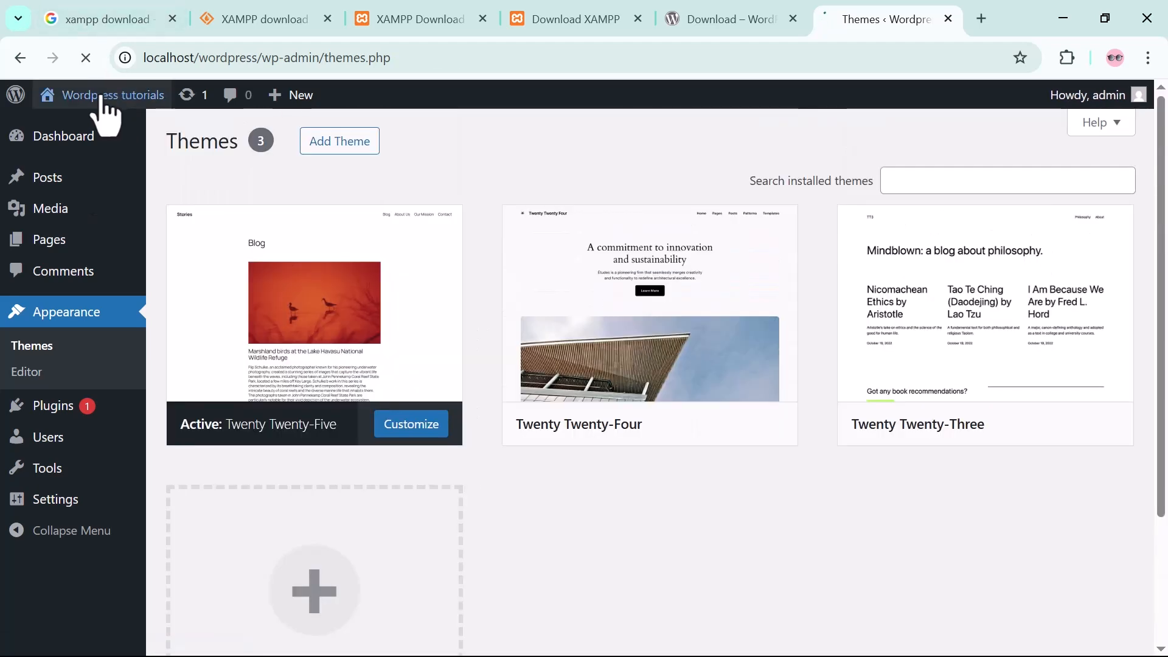
Visit the Wordpress tutorials site and look over its front page with the active theme.
mouse_move(91, 110)
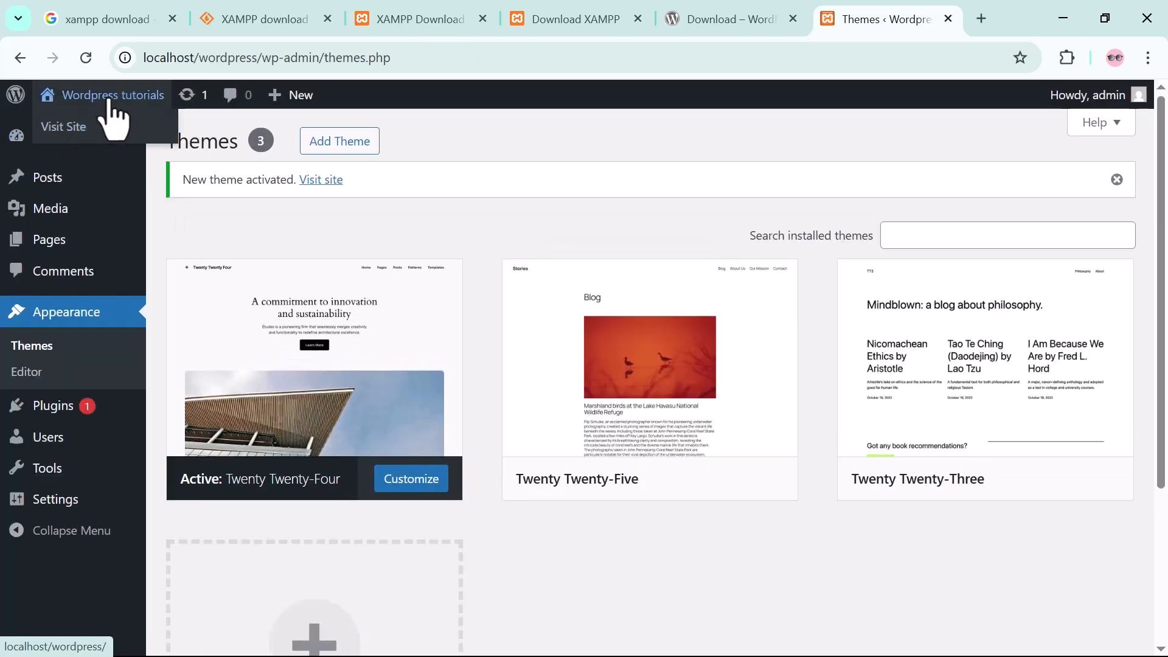
left_click(61, 129)
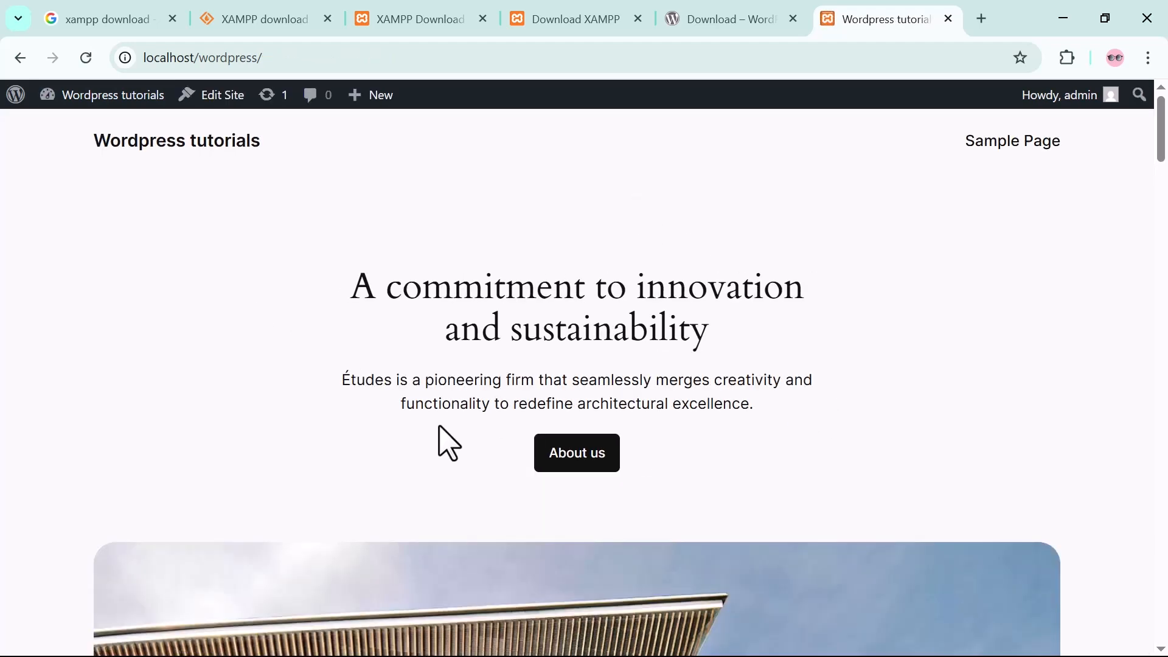
scroll(444, 442, "down", 14)
scroll(443, 444, "up", 14)
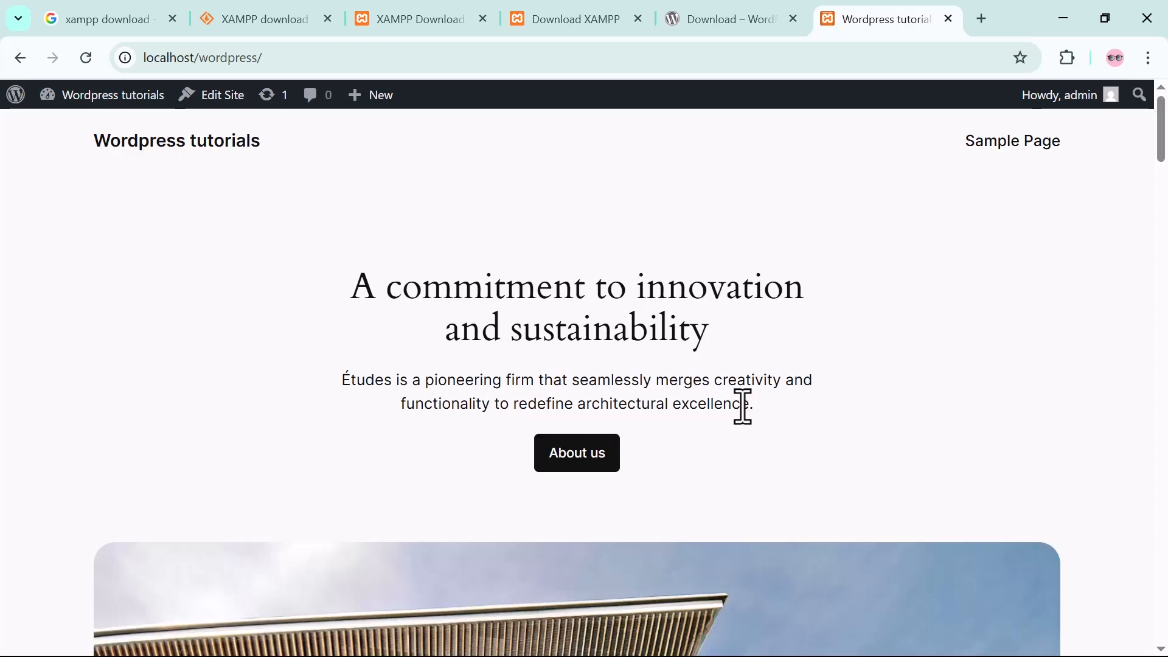